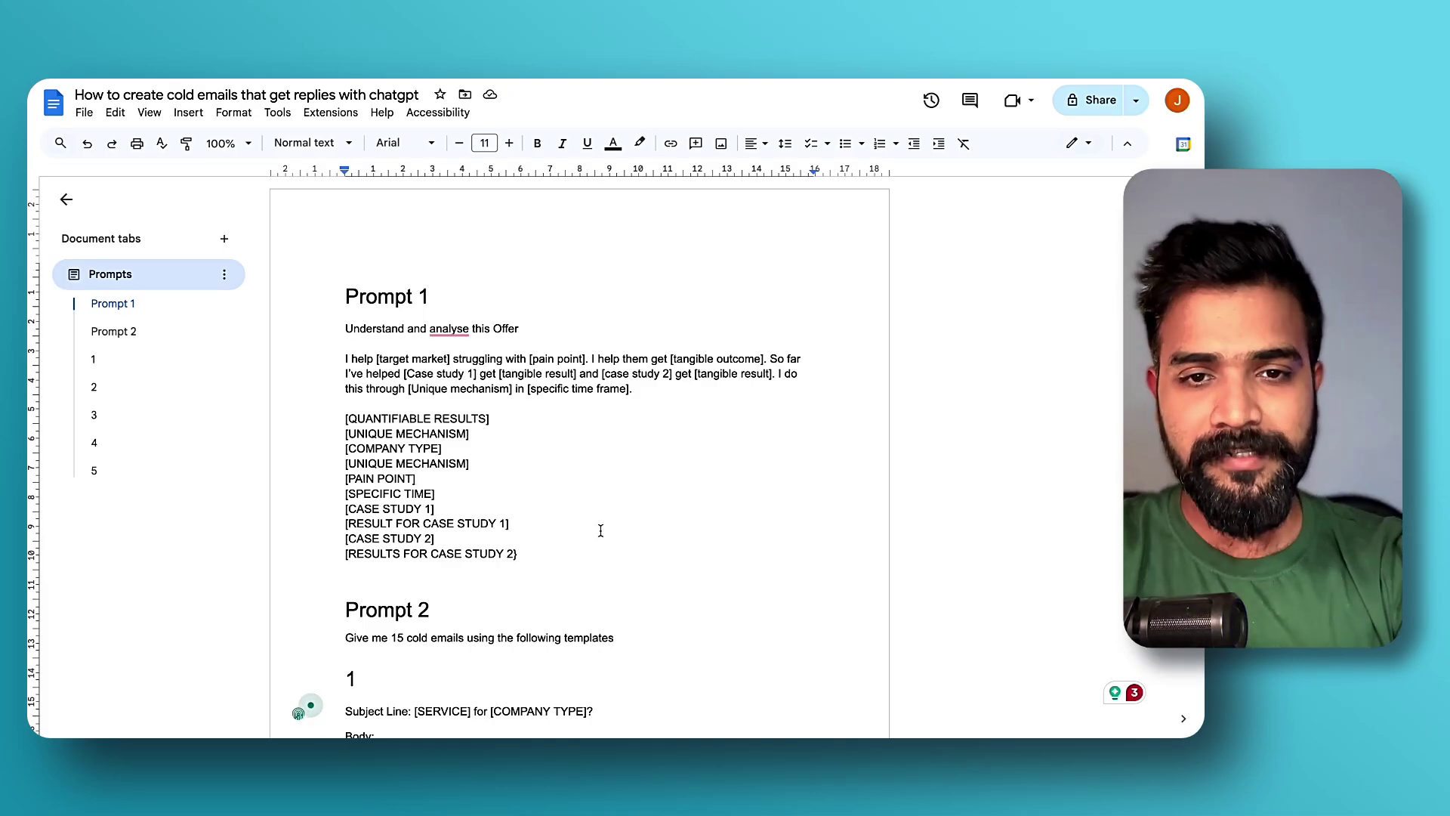
Delete the blank line between the Prompt 1 template and Prompt 2 in the Google Doc
left_click(602, 567)
key("BackSpace")
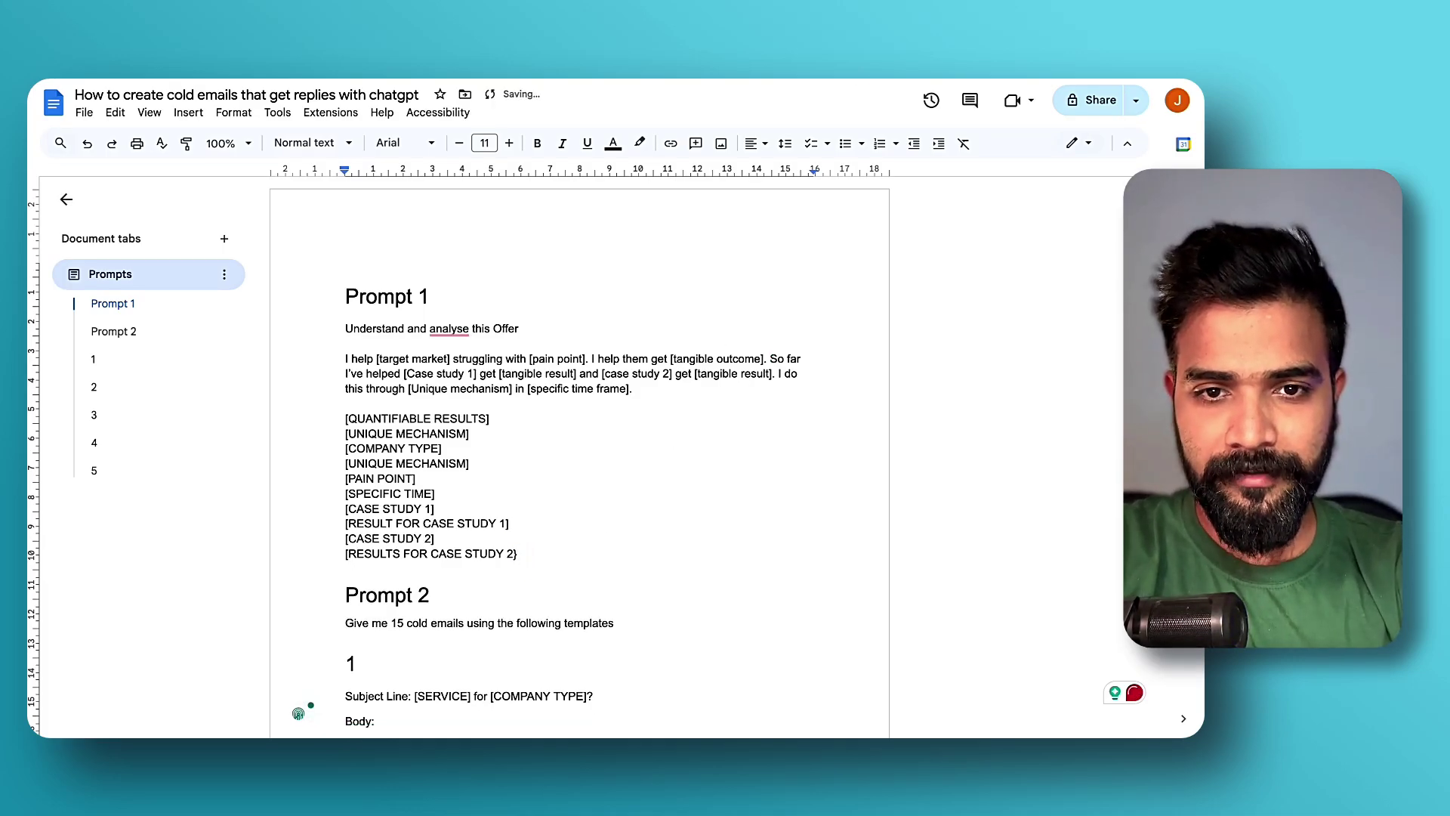
Paste the offer template and fill in 30-50 high ticket appointments and the company type
left_click_drag(518, 555, 333, 329)
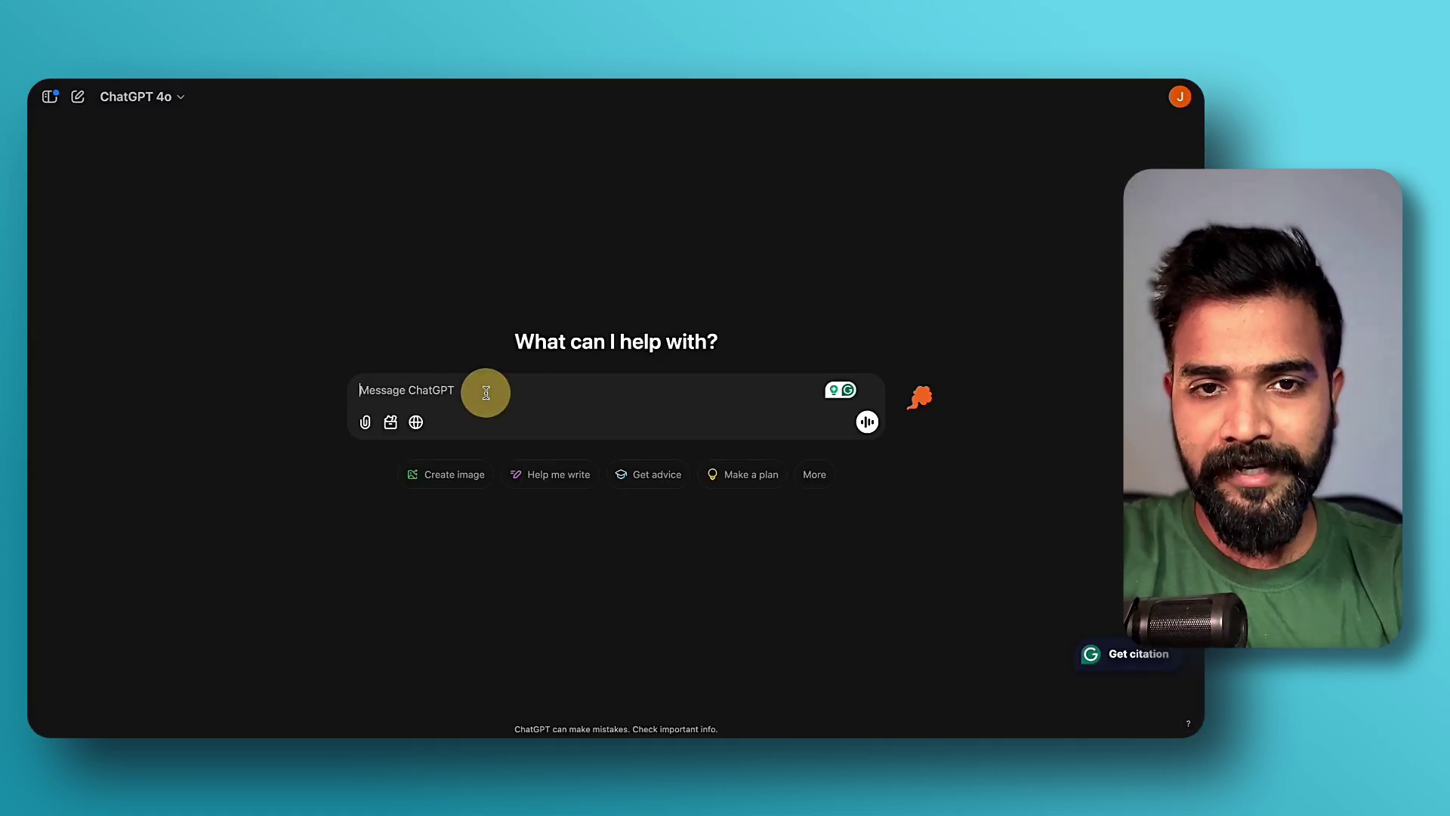
type("Understand and analyse this Offer  I help [target market] struggling with [pain point]. I help them get [tangible outcome]. So far I've helped [Case study 1] get [tangible result] and [case study 2] get [tangible result]. I do this through [Unique mechanism] in [specific time frame].  [QUANTIFIABLE RESULTS] [UNIQUE MECHANISM] [COMPANY TYPE] [UNIQUE MECHANISM] [PAIN POINT] [SPECIFIC TIME] [CASE STUDY 1] [RESULT FOR CASE STUDY 1] [CASE STUDY 2] [RESULTS FOR CASE STUDY 2]")
scroll(486, 391, "up", 5)
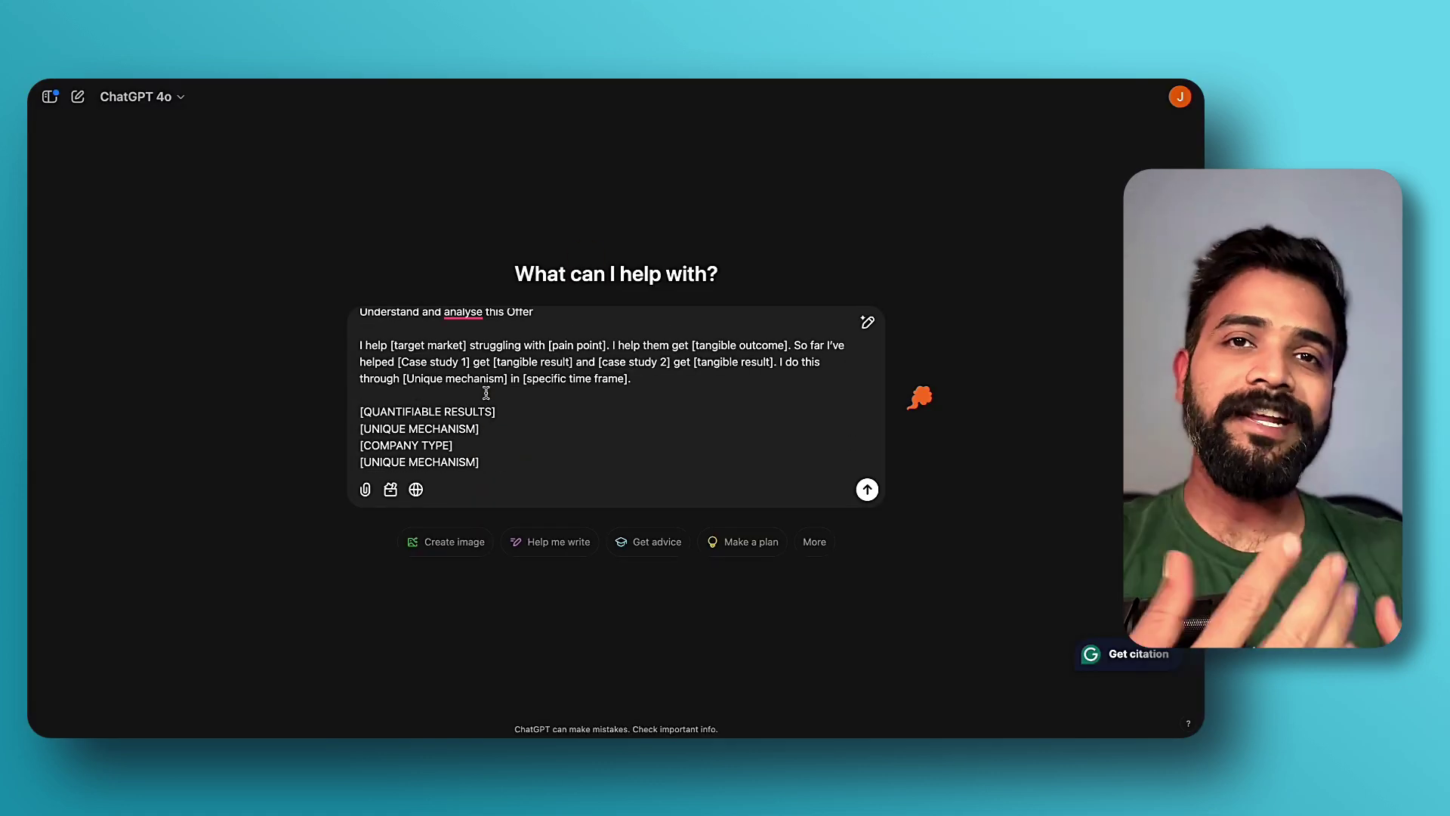
left_click(517, 419)
type(":")
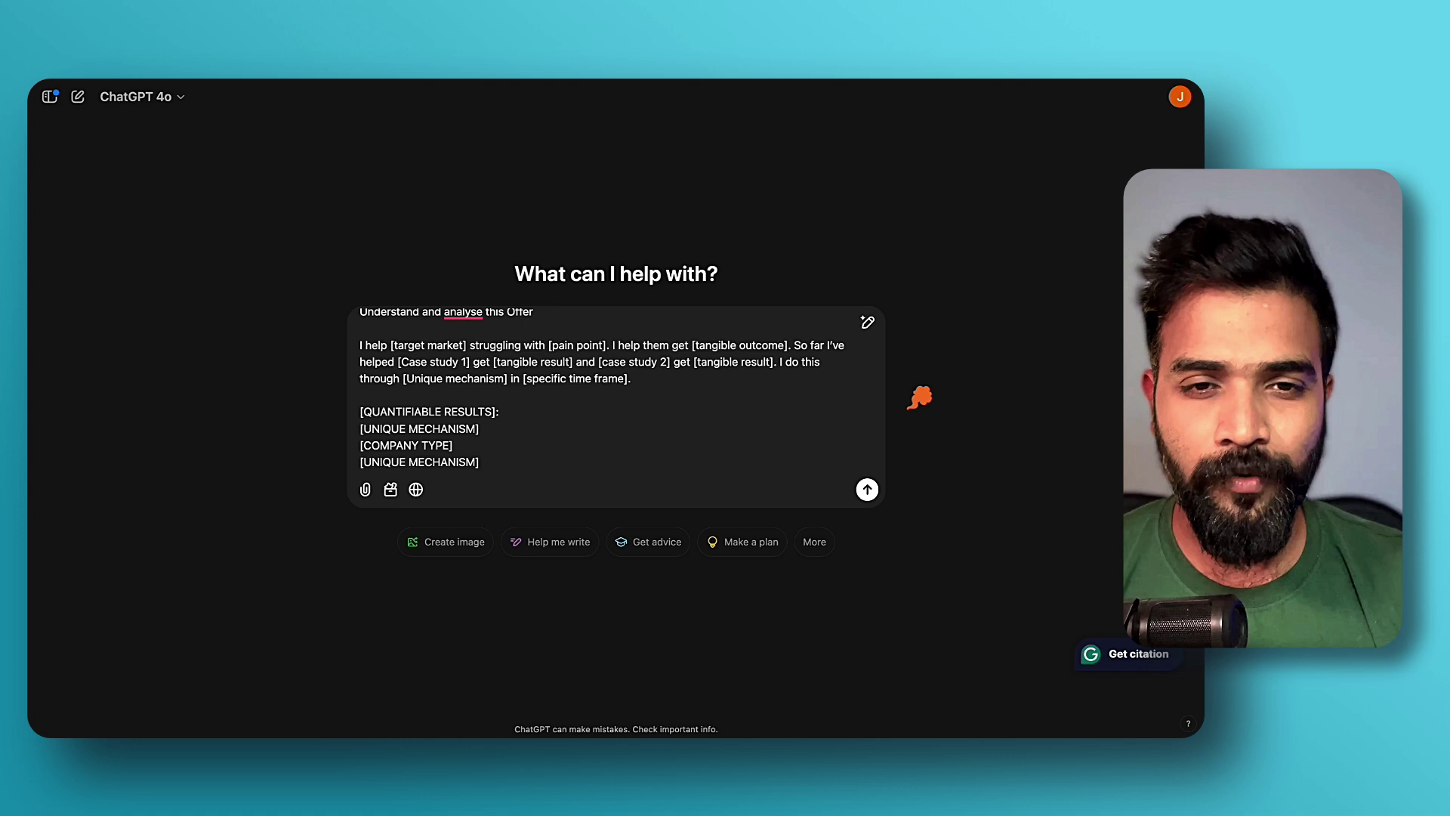
type(" 30-")
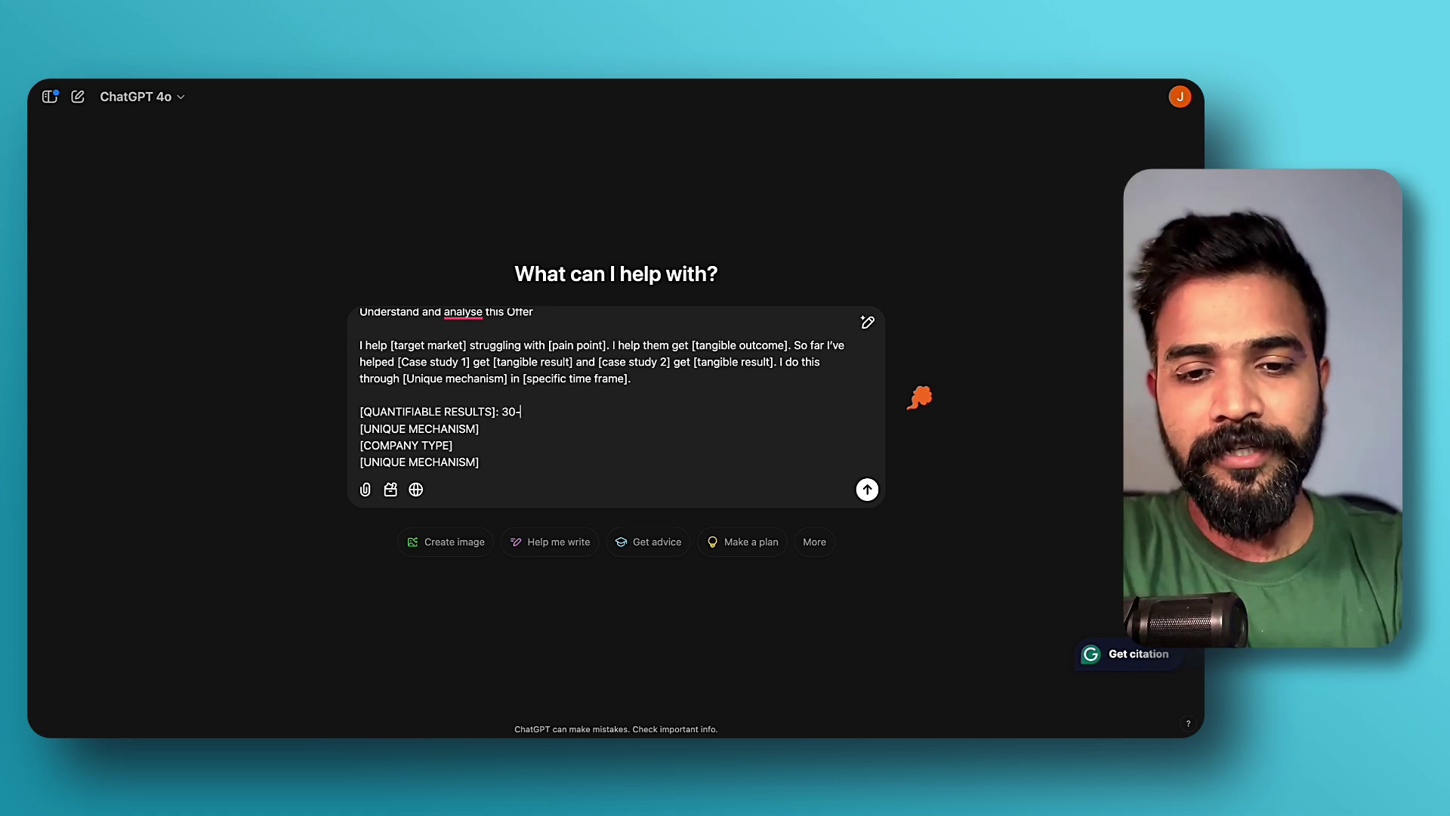
type("50 high ticket appointments")
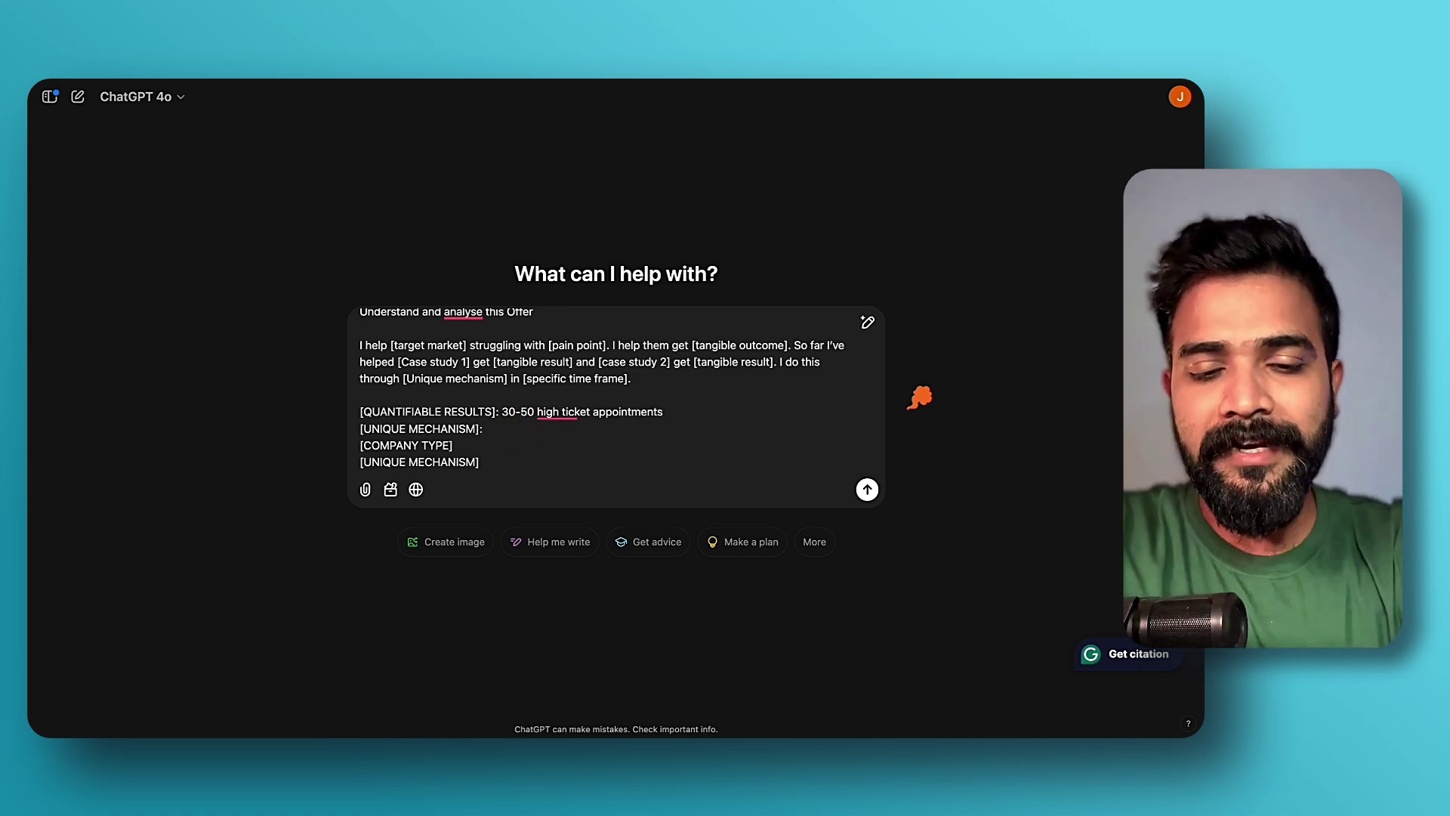
type("Instagram DM F")
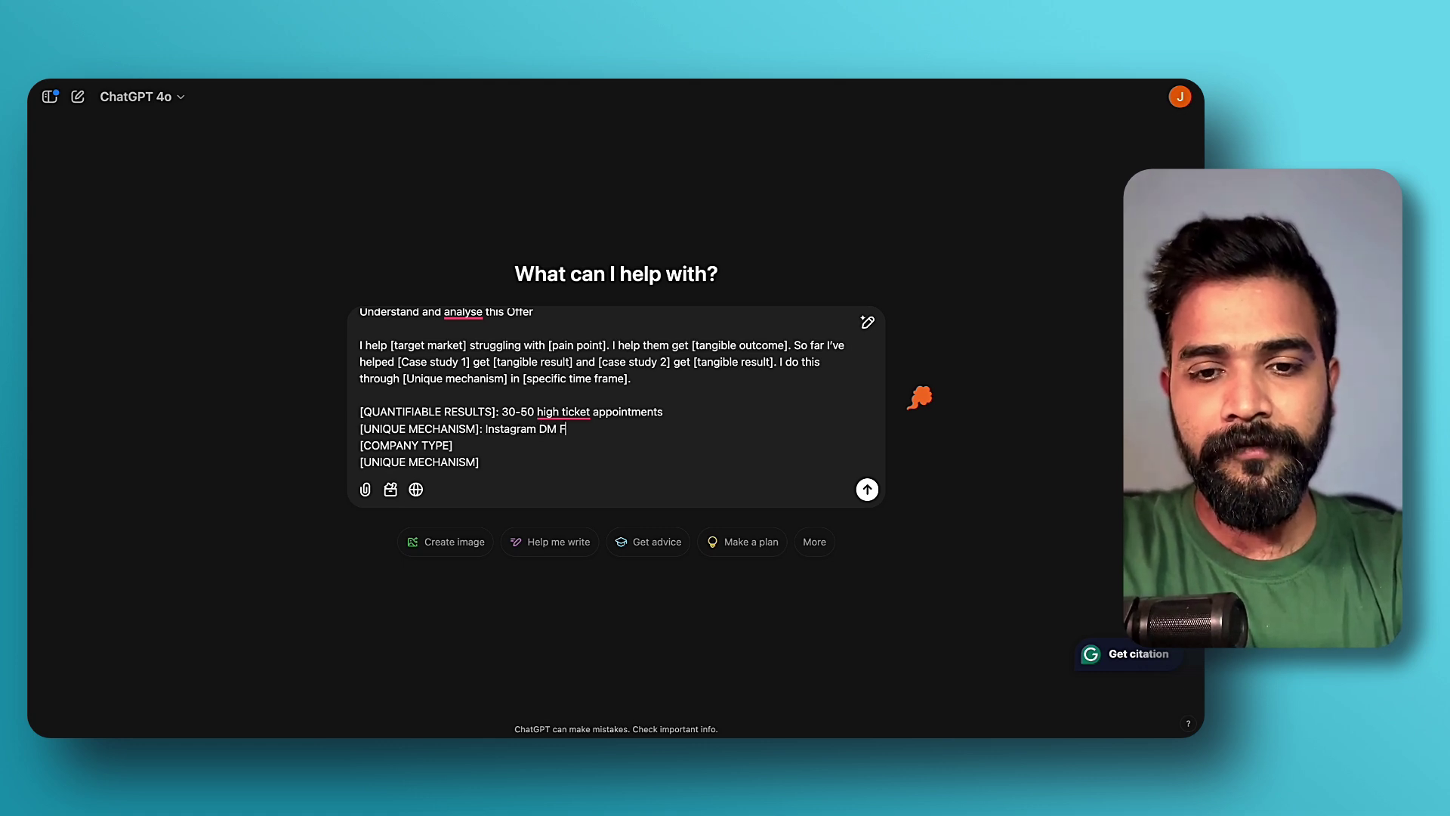
type("unnel")
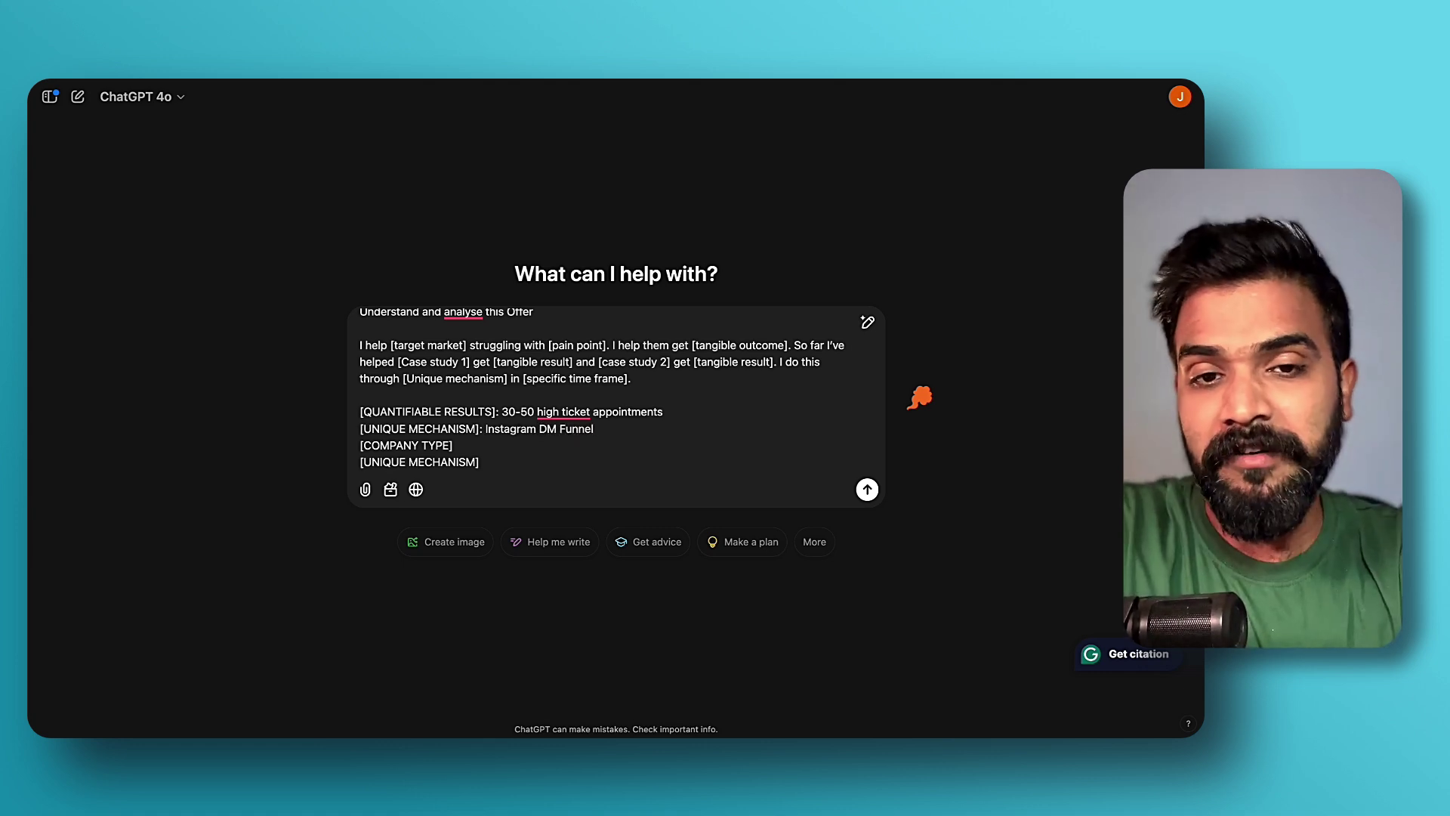
left_click(474, 445)
type(":")
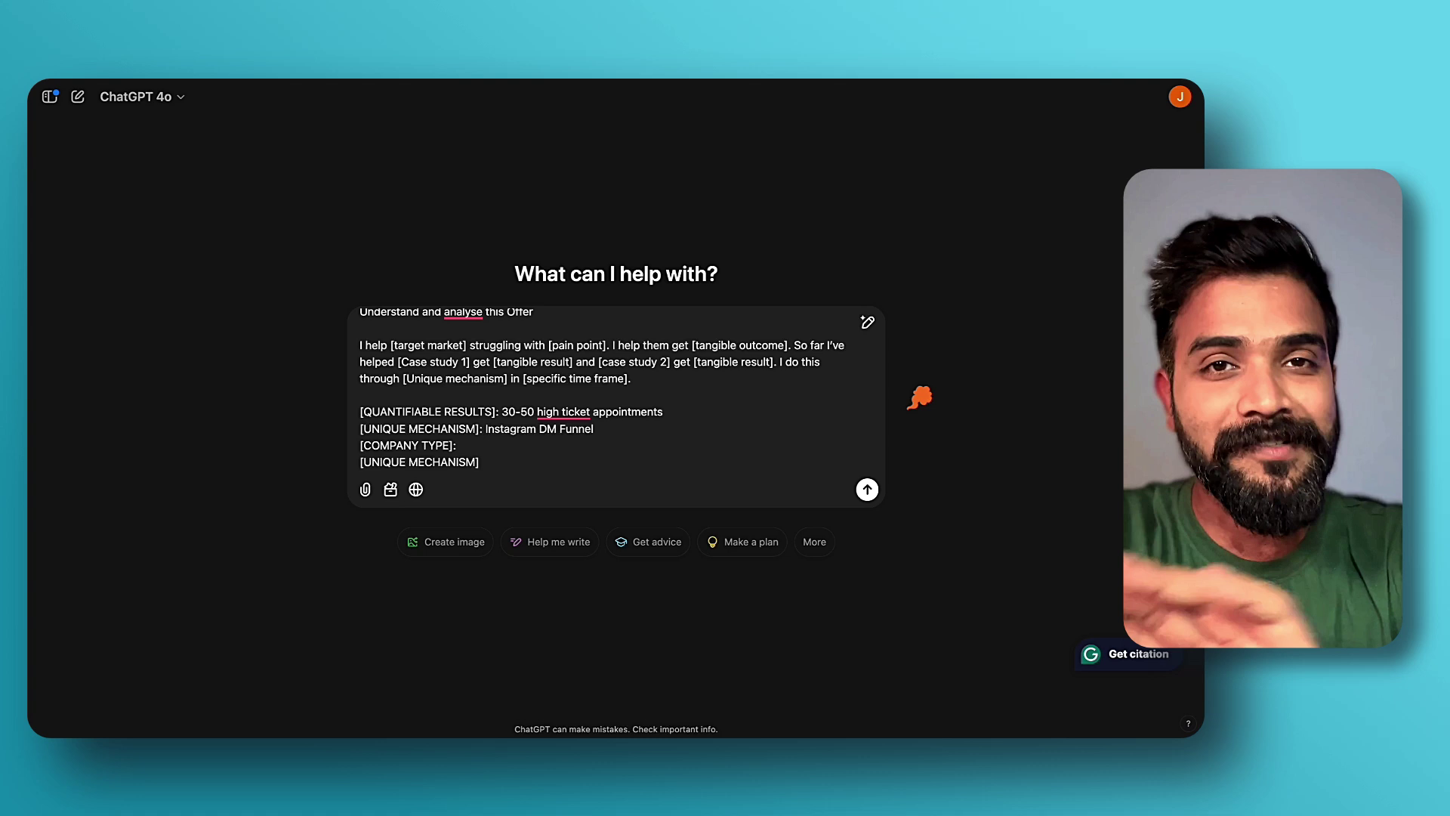
scroll(498, 437, "down", 1)
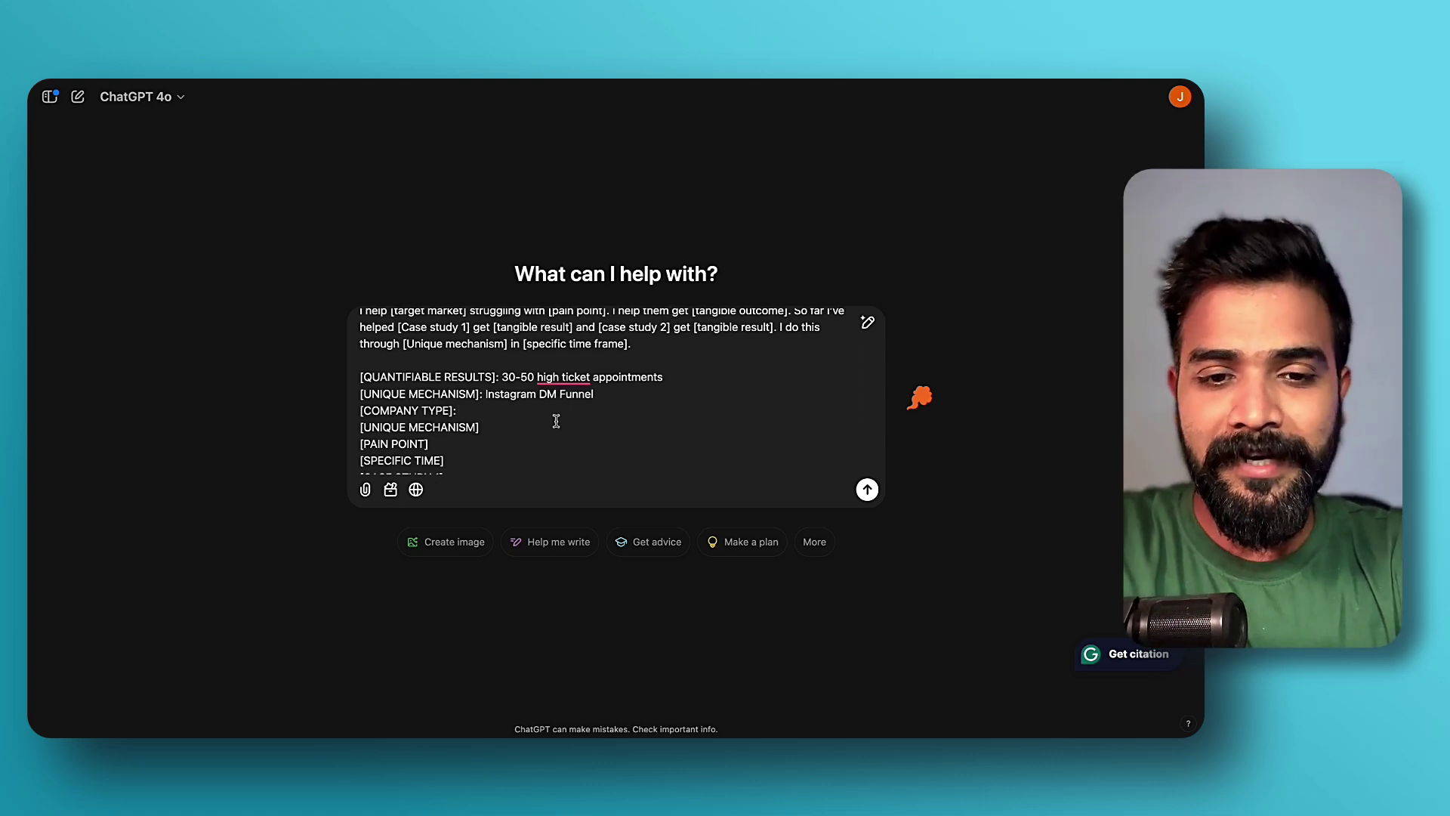
type("Coaches & Consultanta")
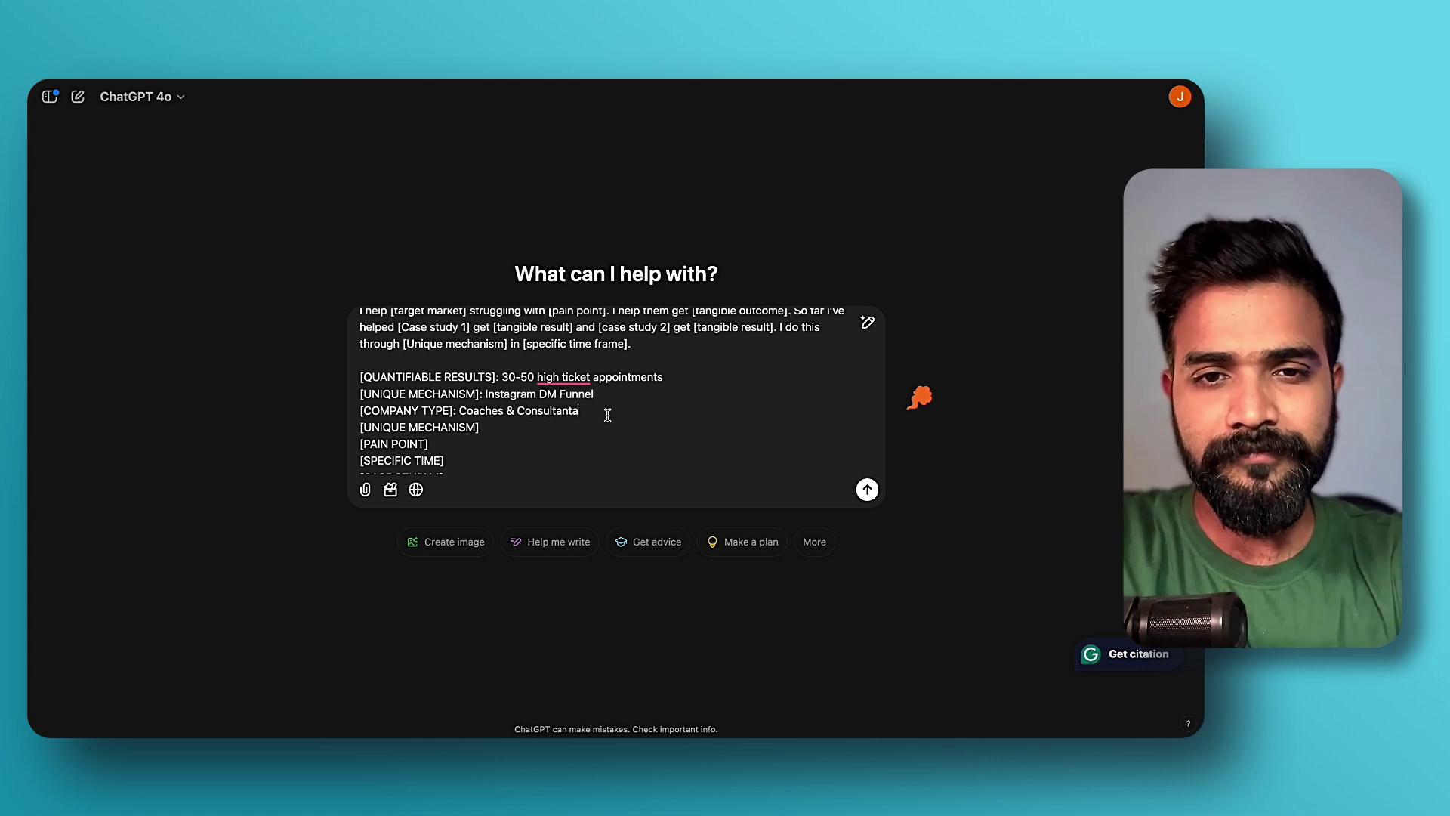
Trim the company type line down to 'Life Coaches' by removing the extra words
left_click_drag(579, 410, 505, 410)
key("BackSpace")
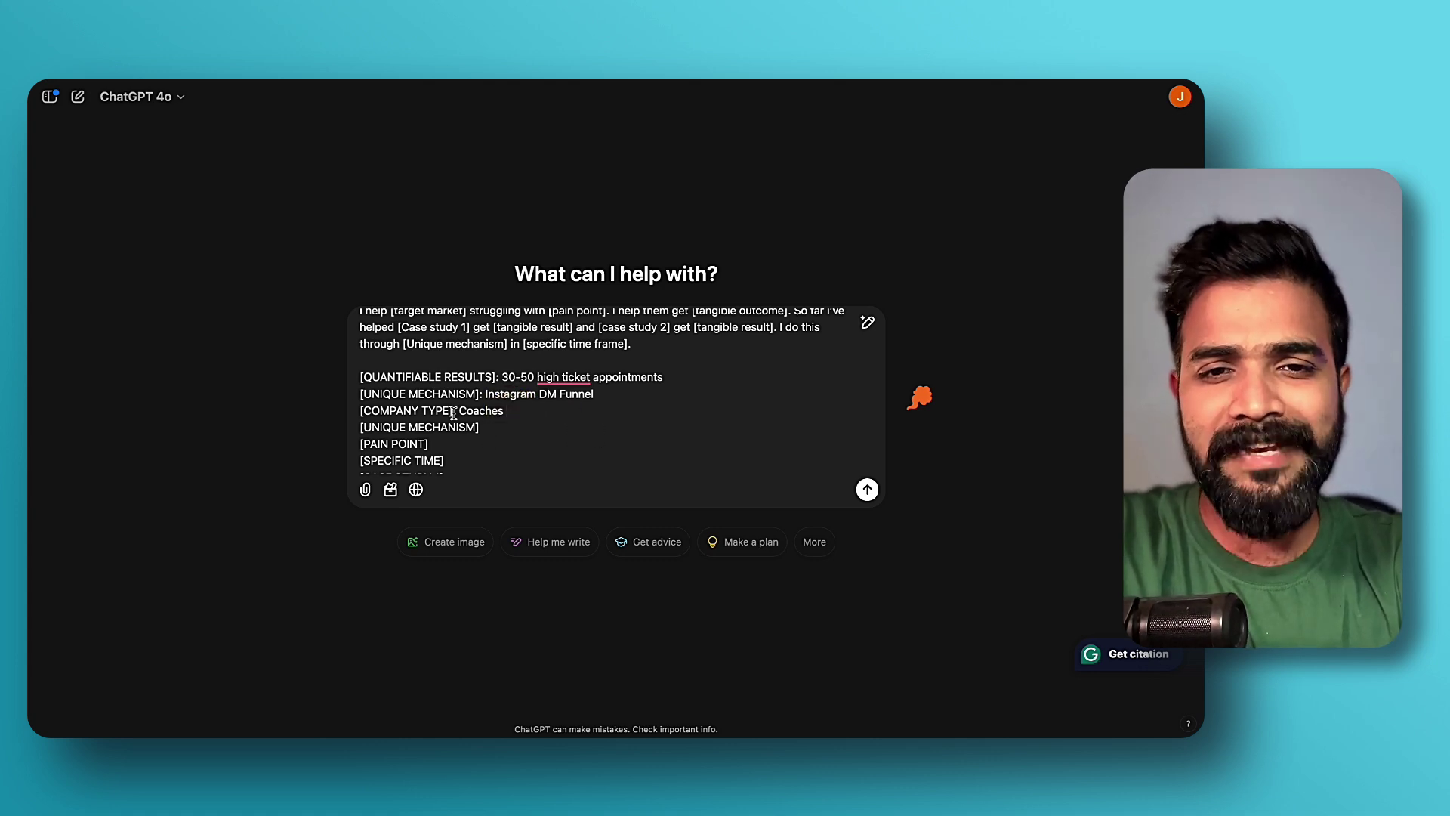
left_click(457, 410)
type("Life")
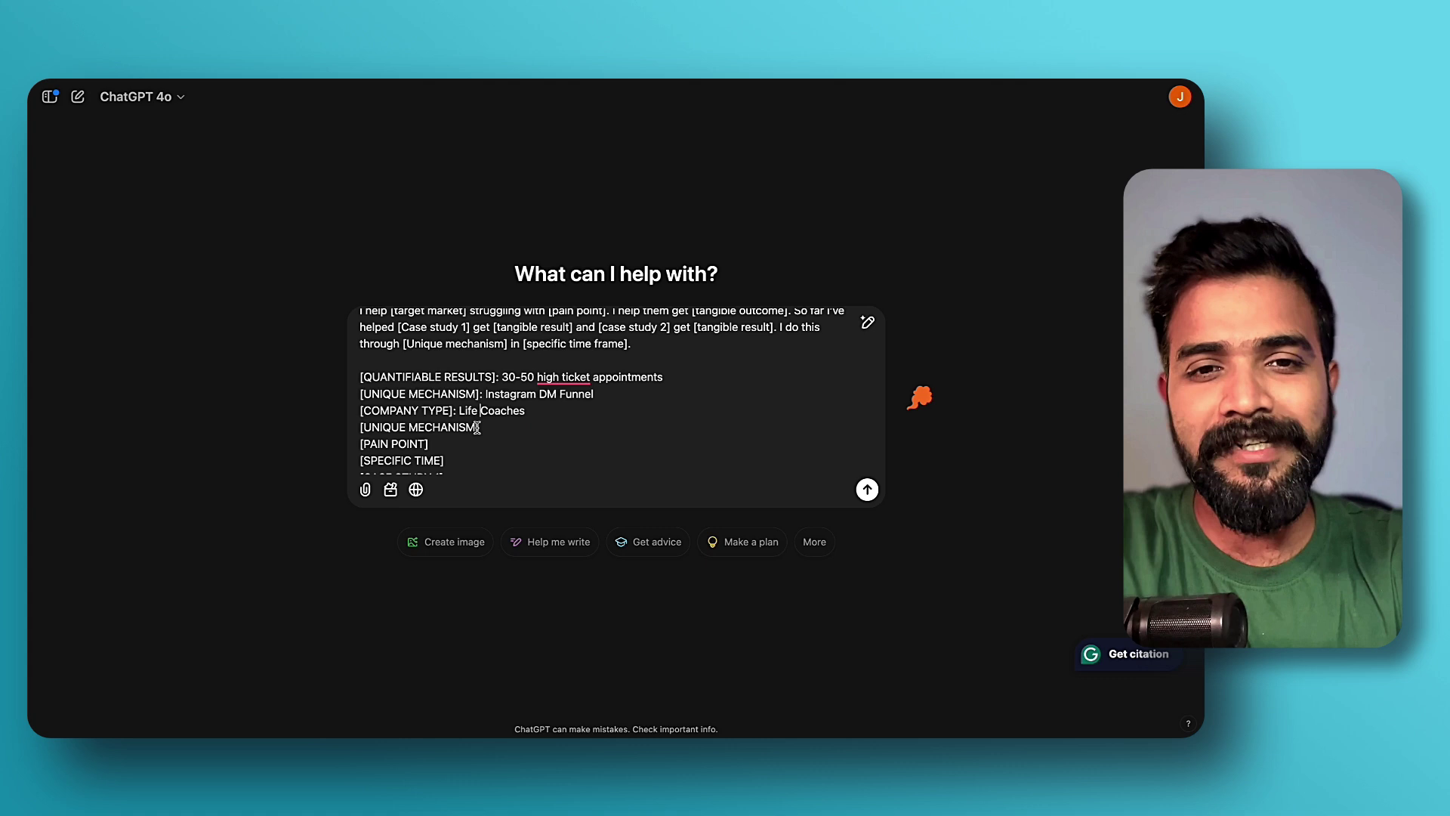
left_click(509, 427)
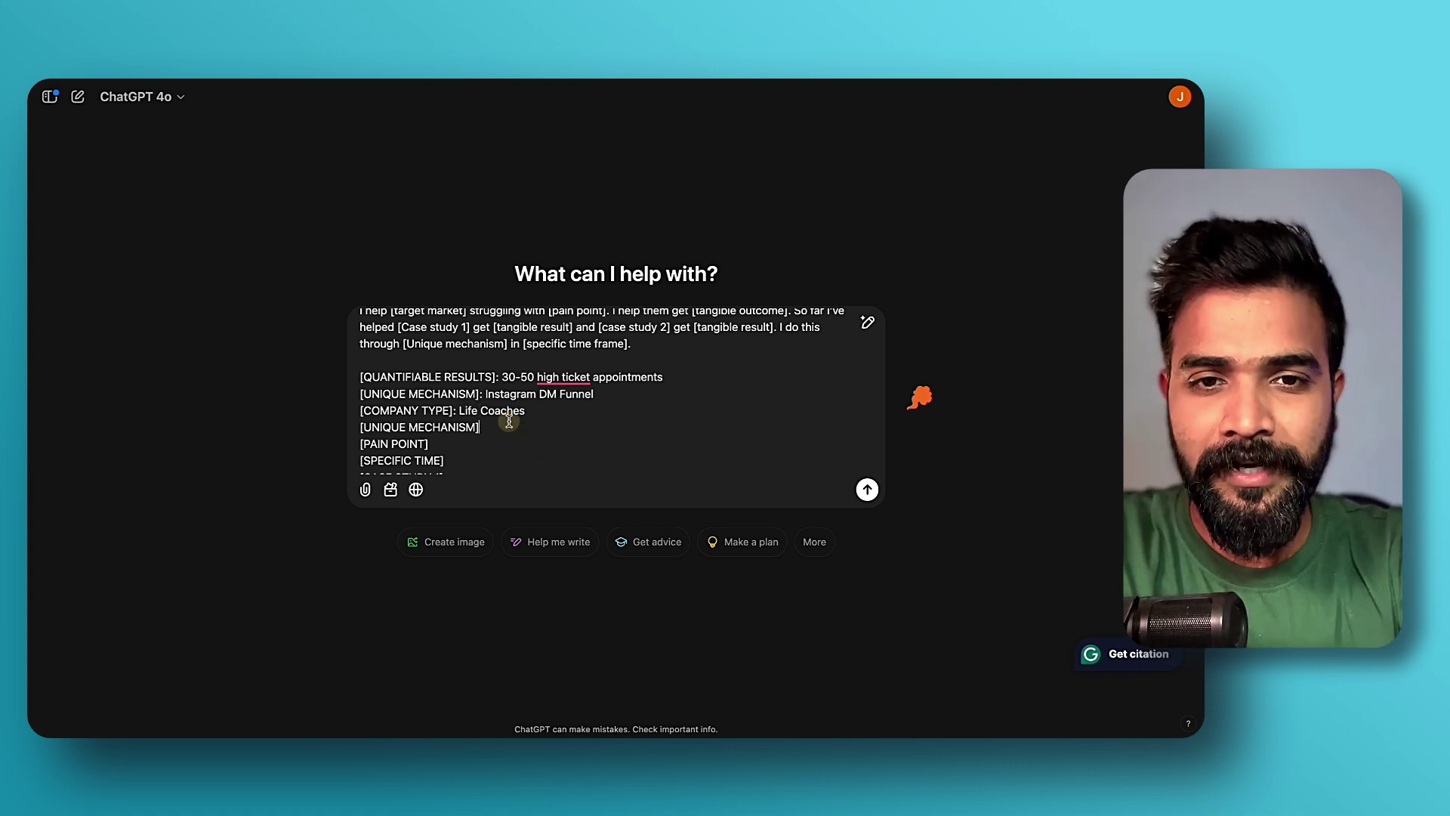
Remove the duplicate [UNIQUE MECHANISM] line and describe the high-ad-spend pain point
left_click_drag(481, 427, 265, 433)
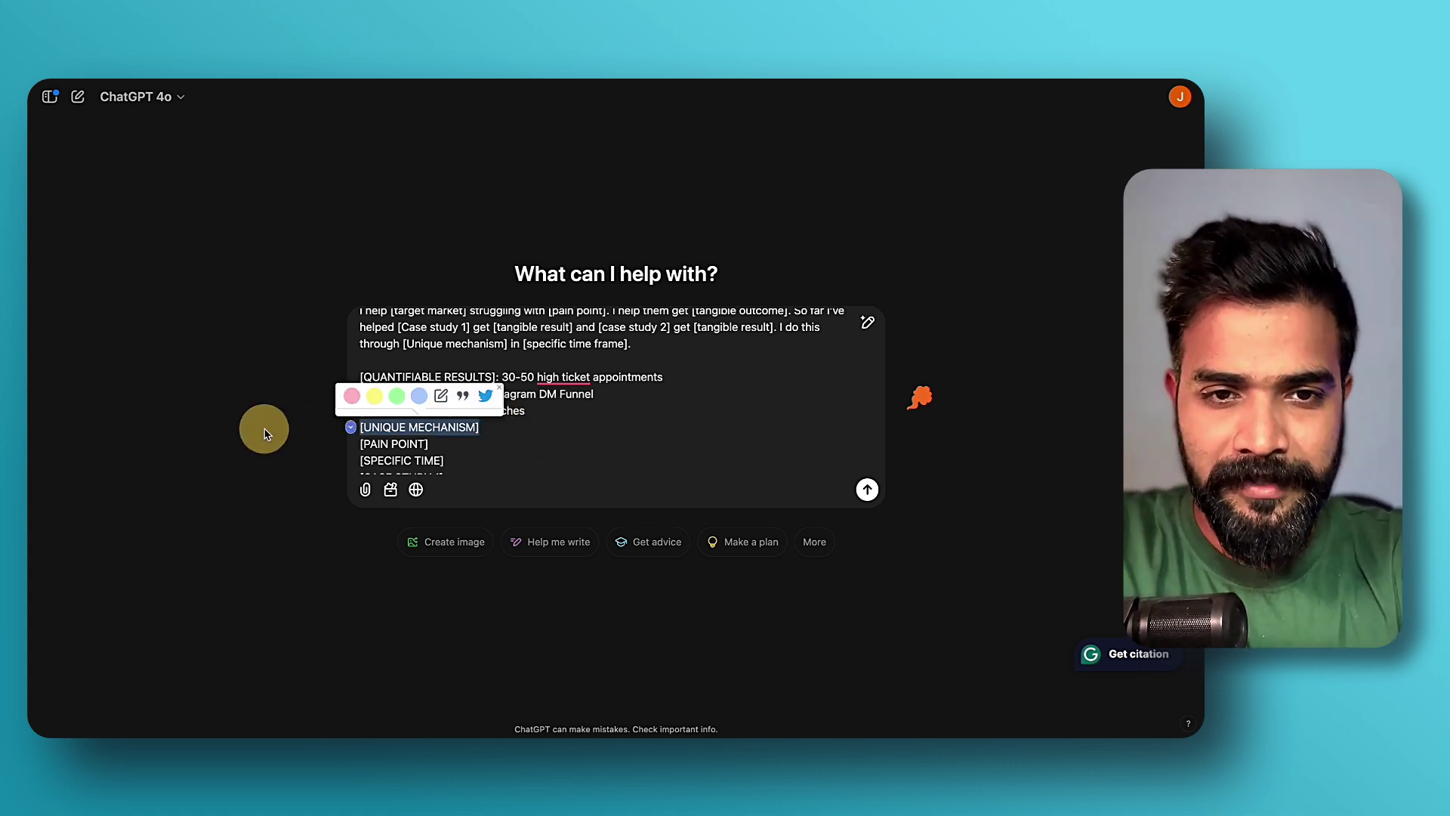
key("BackSpace")
left_click(428, 428)
type(": High ad spend")
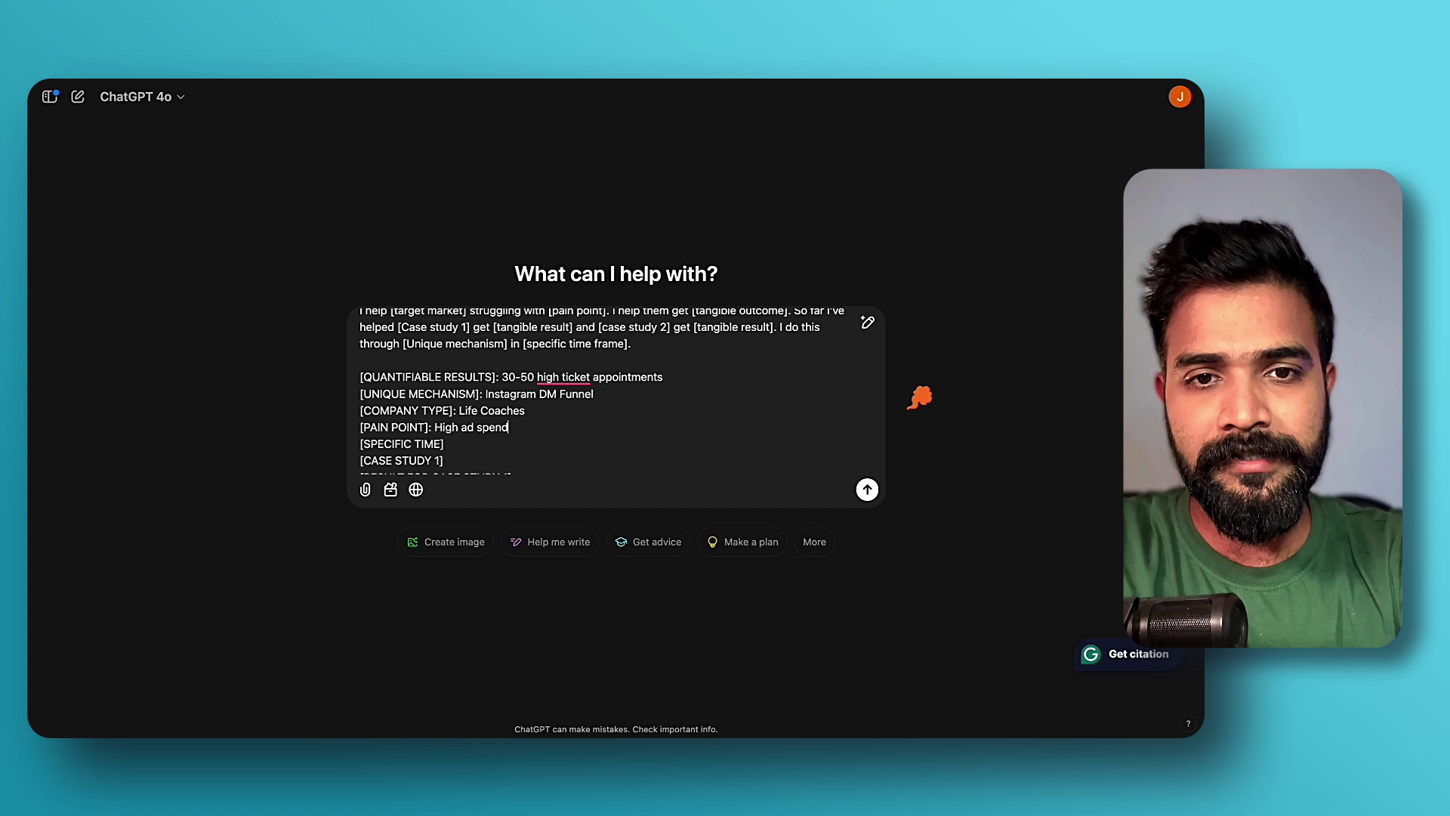
type("s through typical funb")
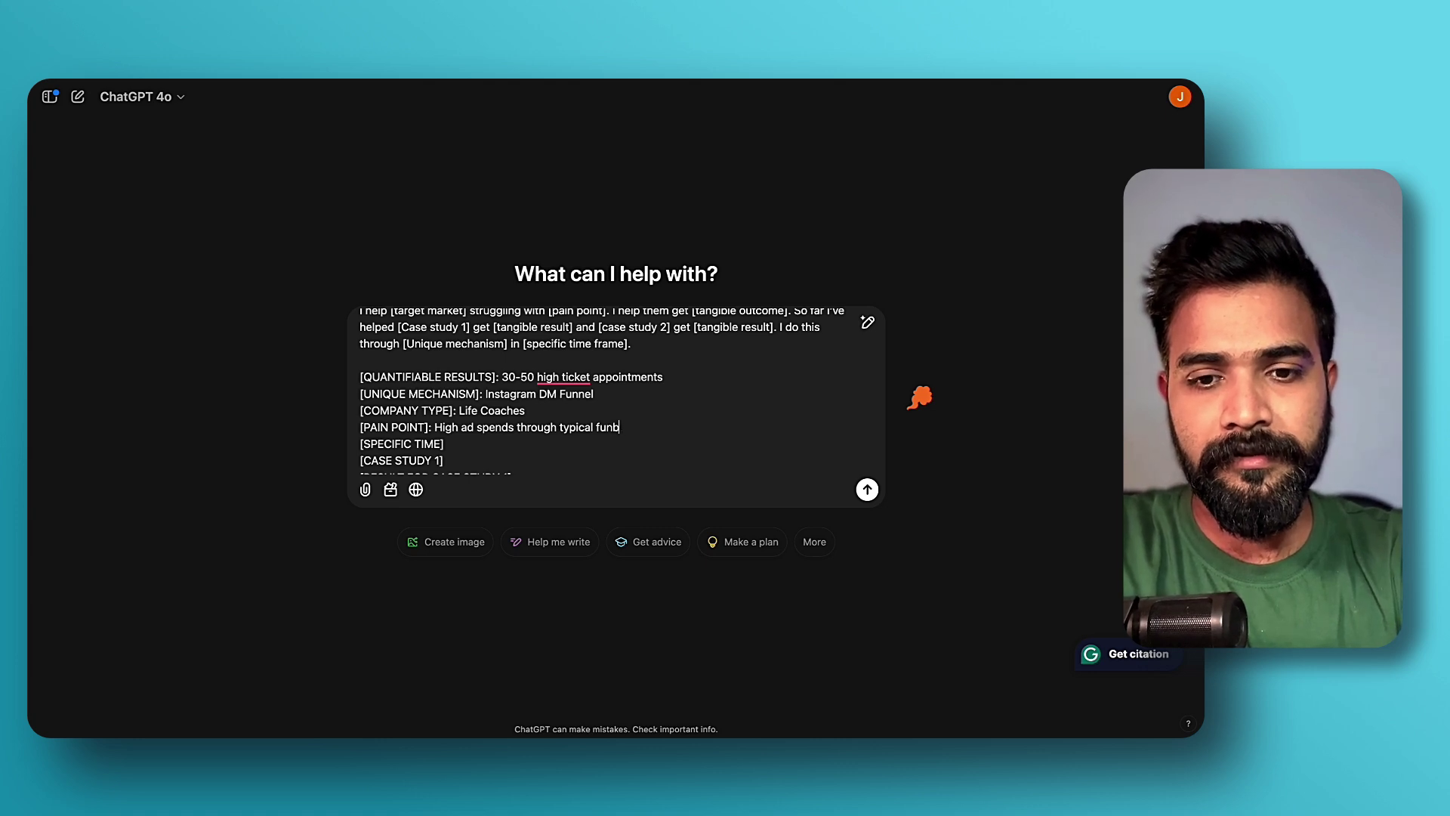
type("y systemic a low cost alternative")
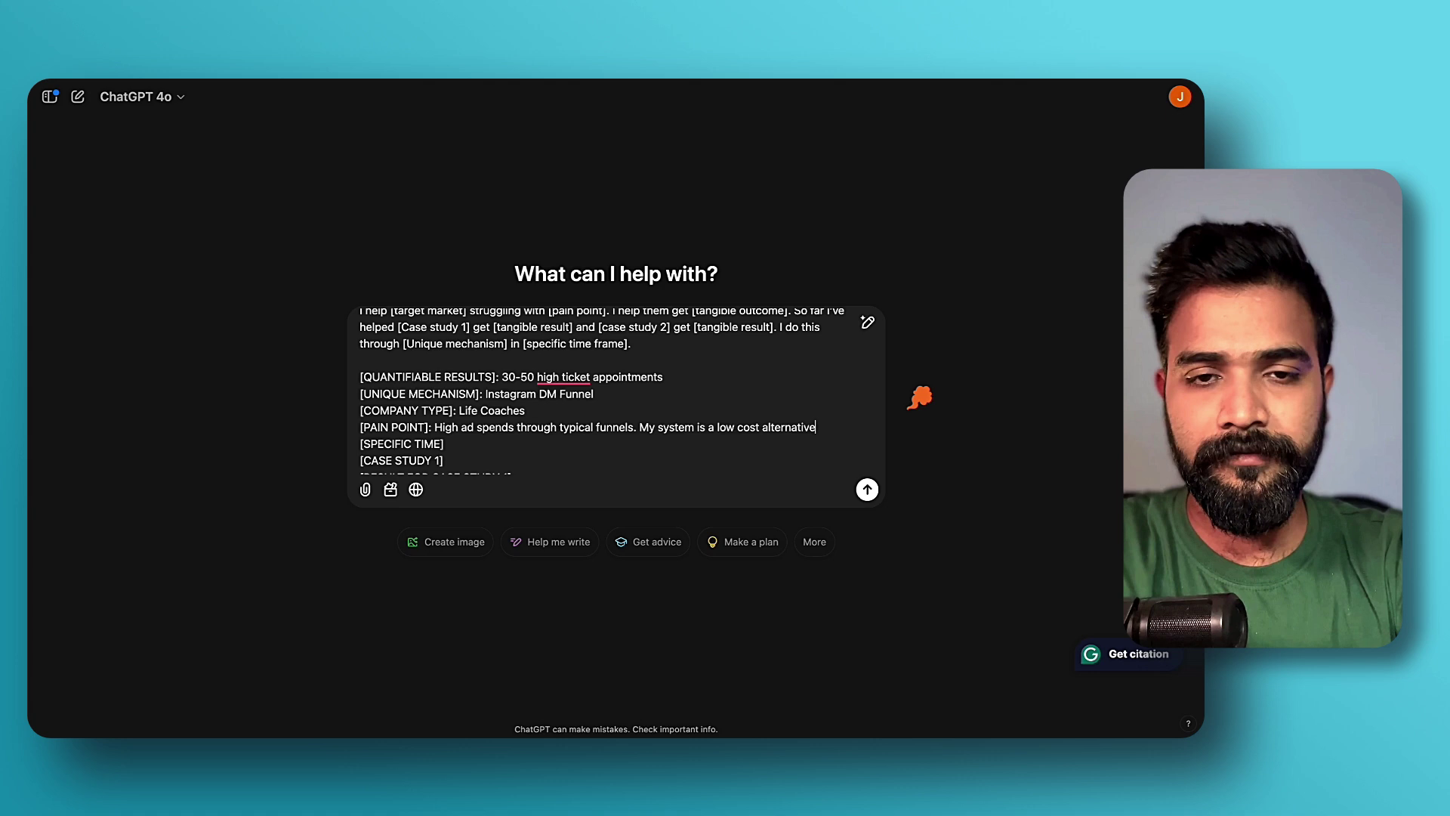
type("that combines content creation through AI and In bound DM ads are")
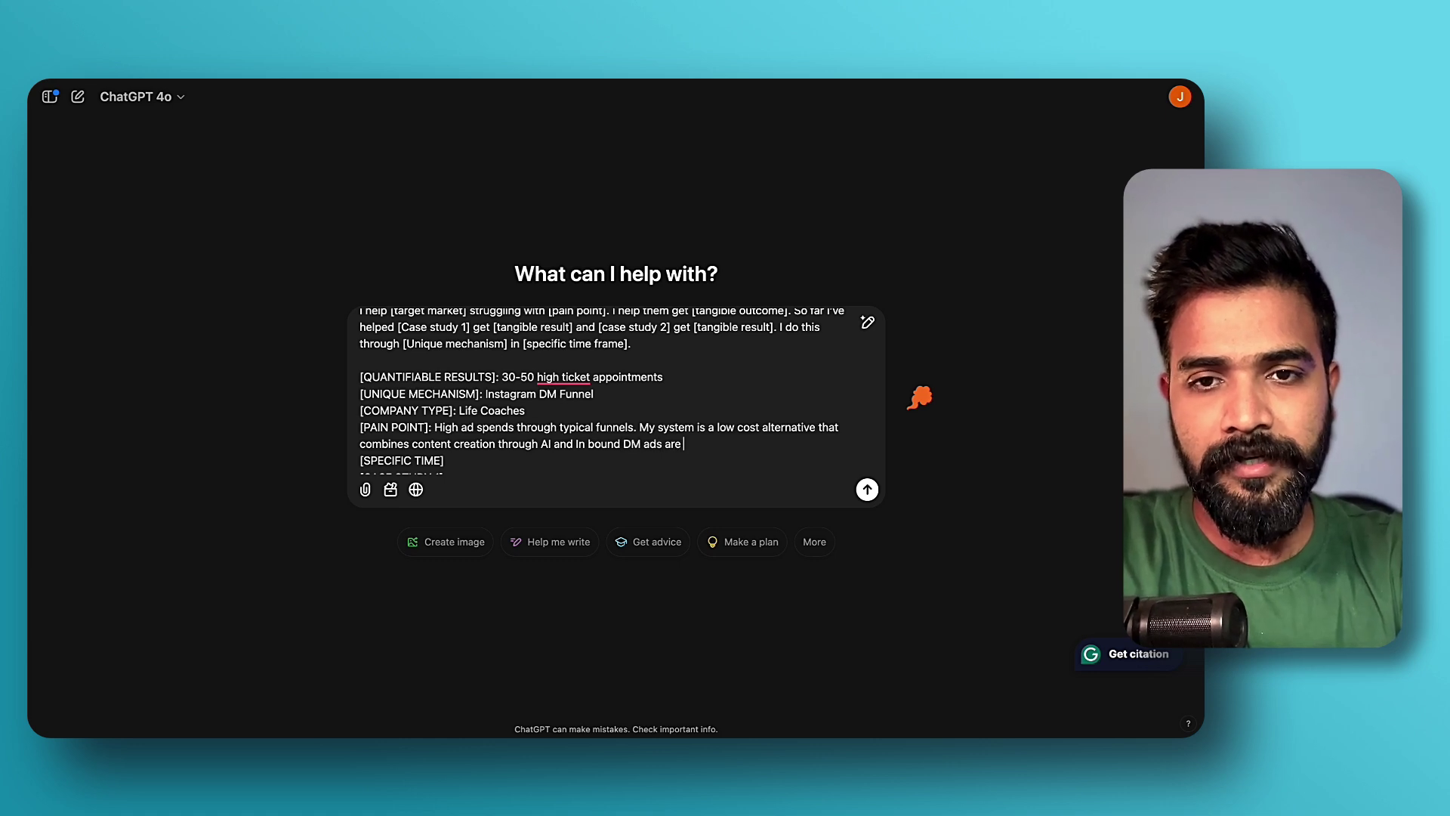
type("h ty")
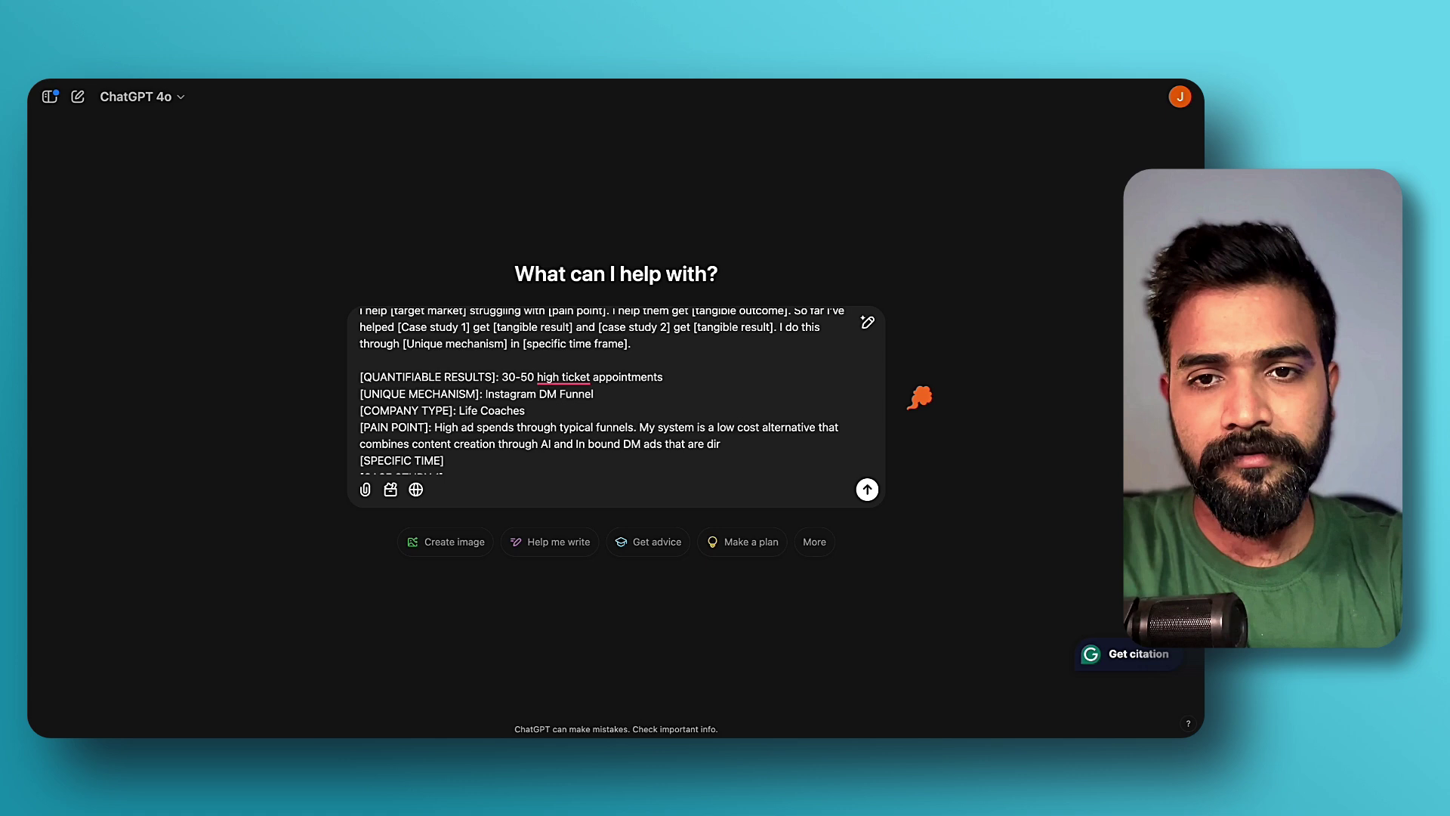
type("p")
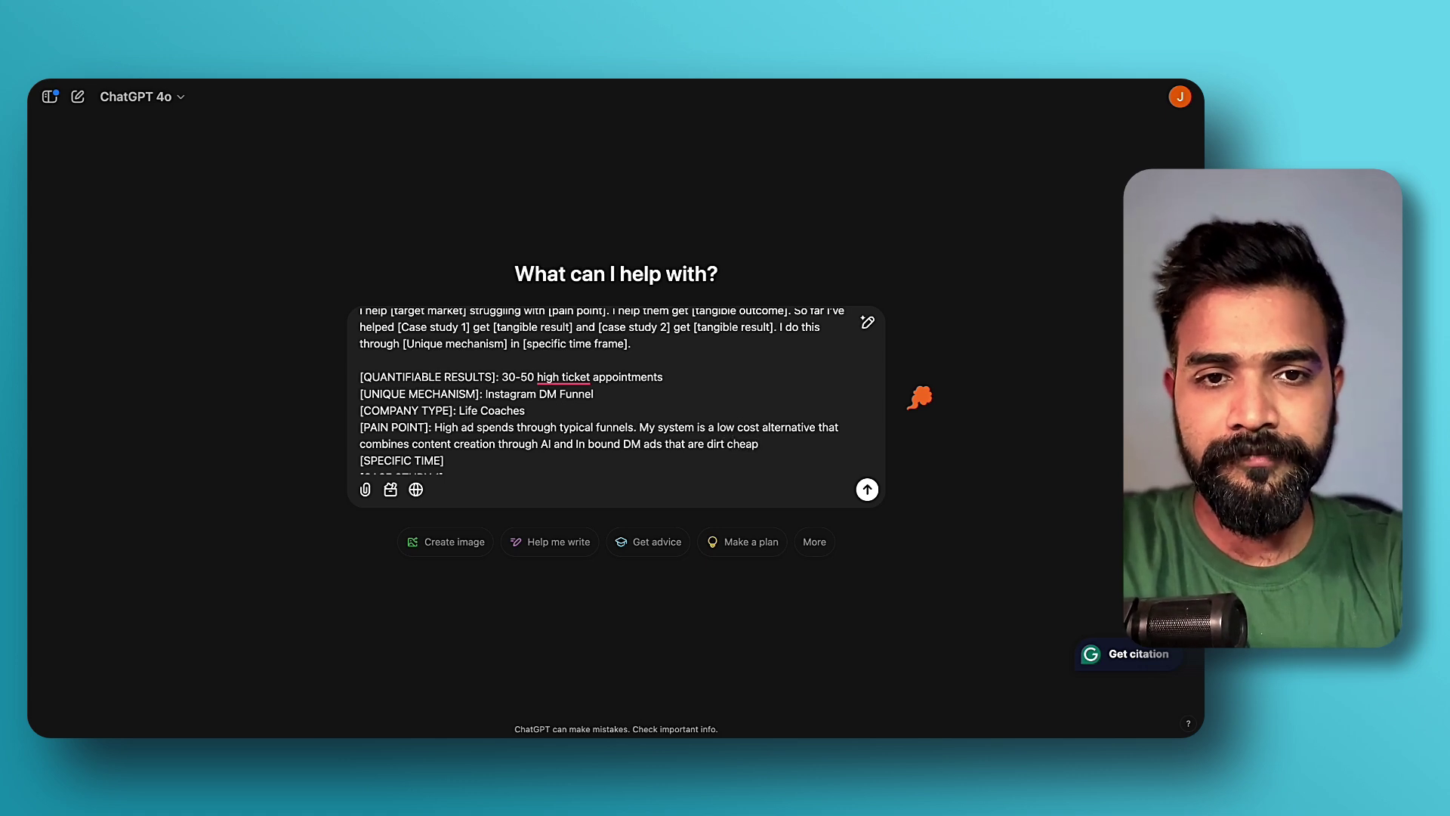
scroll(601, 397, "down", 3)
Enter the 30-day timeframe and case studies: Angela in NY (21 appointments), Priya in LA (45)
left_click(465, 395)
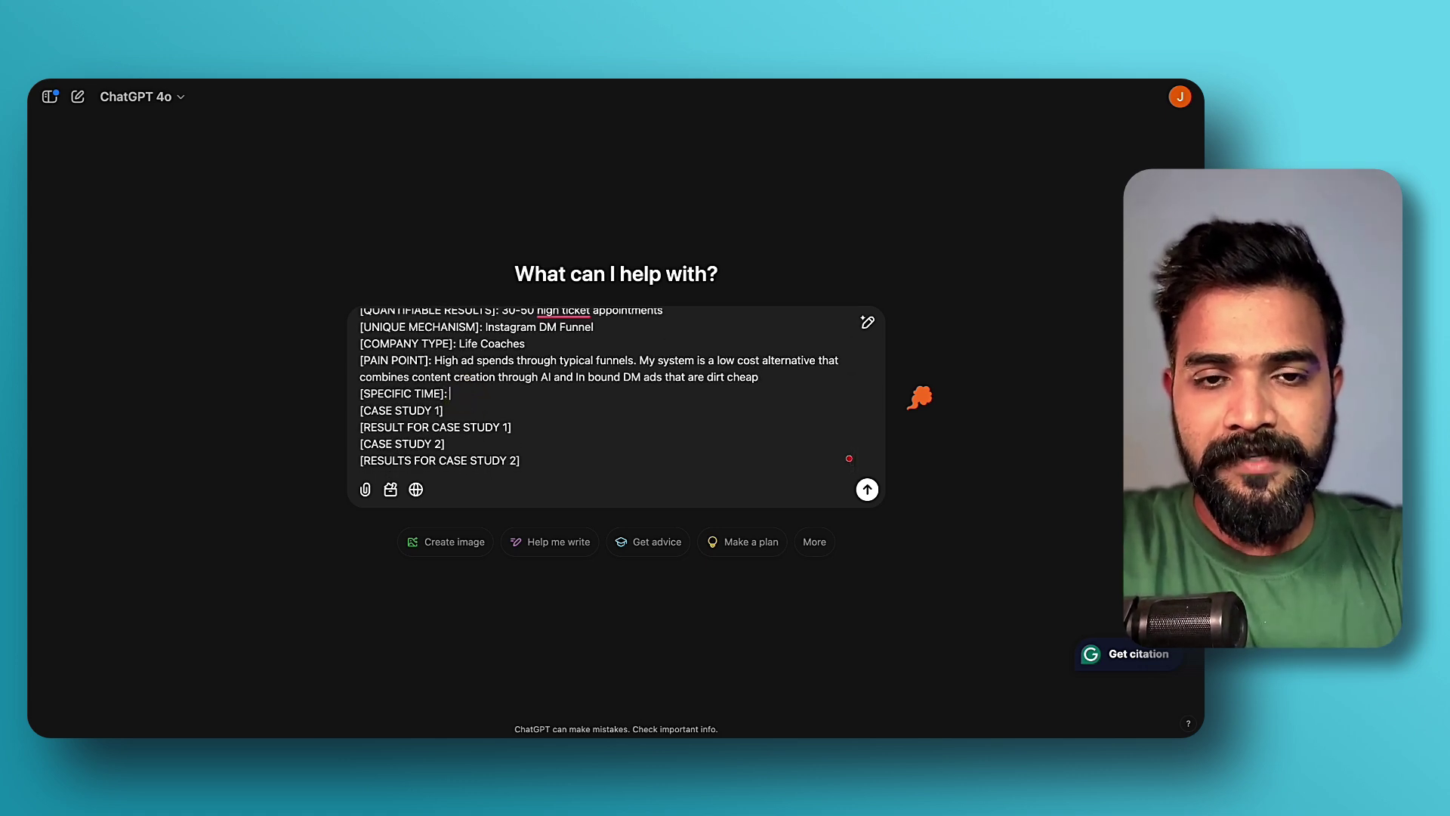
type(": 30")
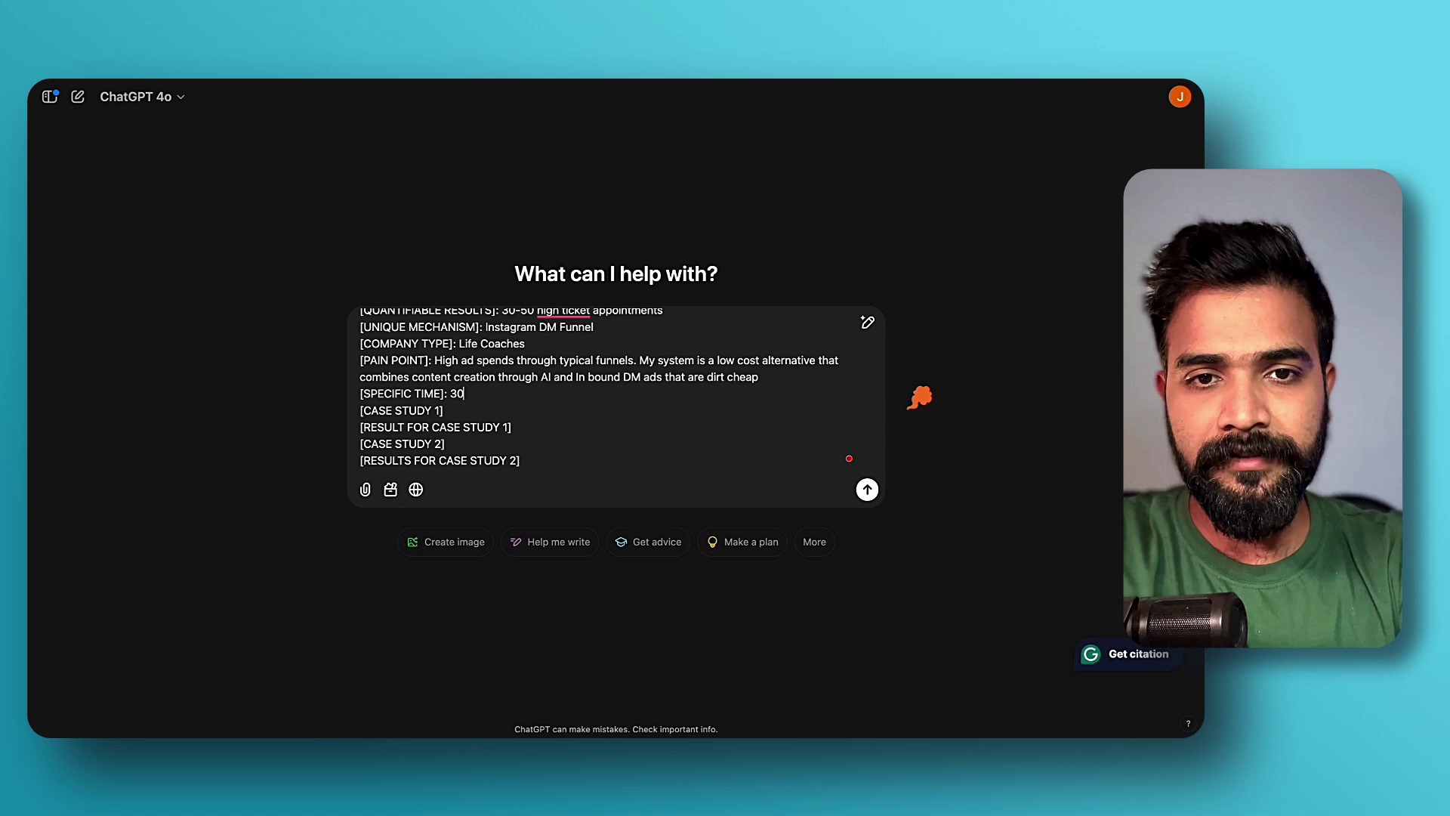
type(" days")
left_click(458, 411)
type(": Helped")
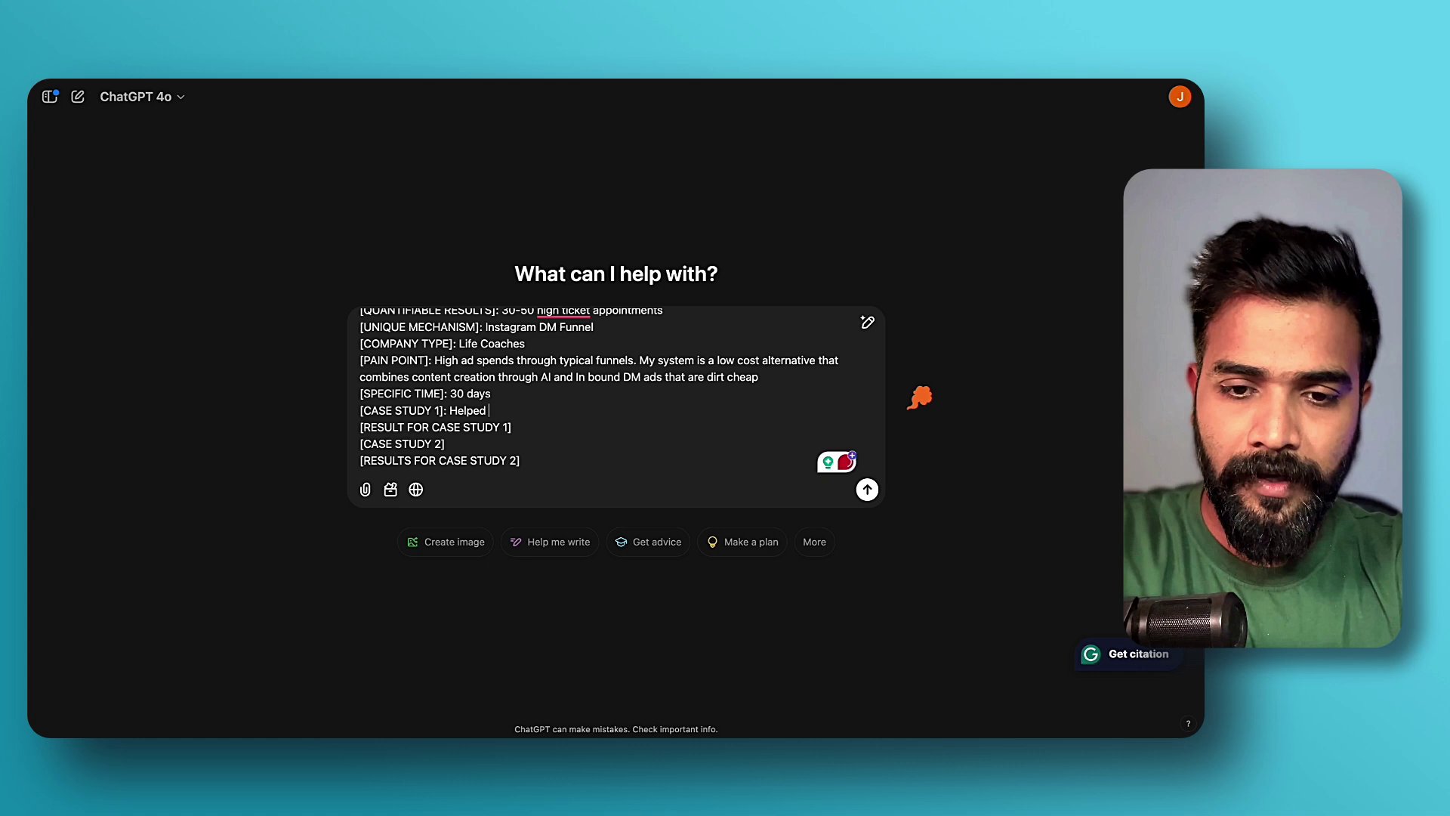
type(" Angela, a therap")
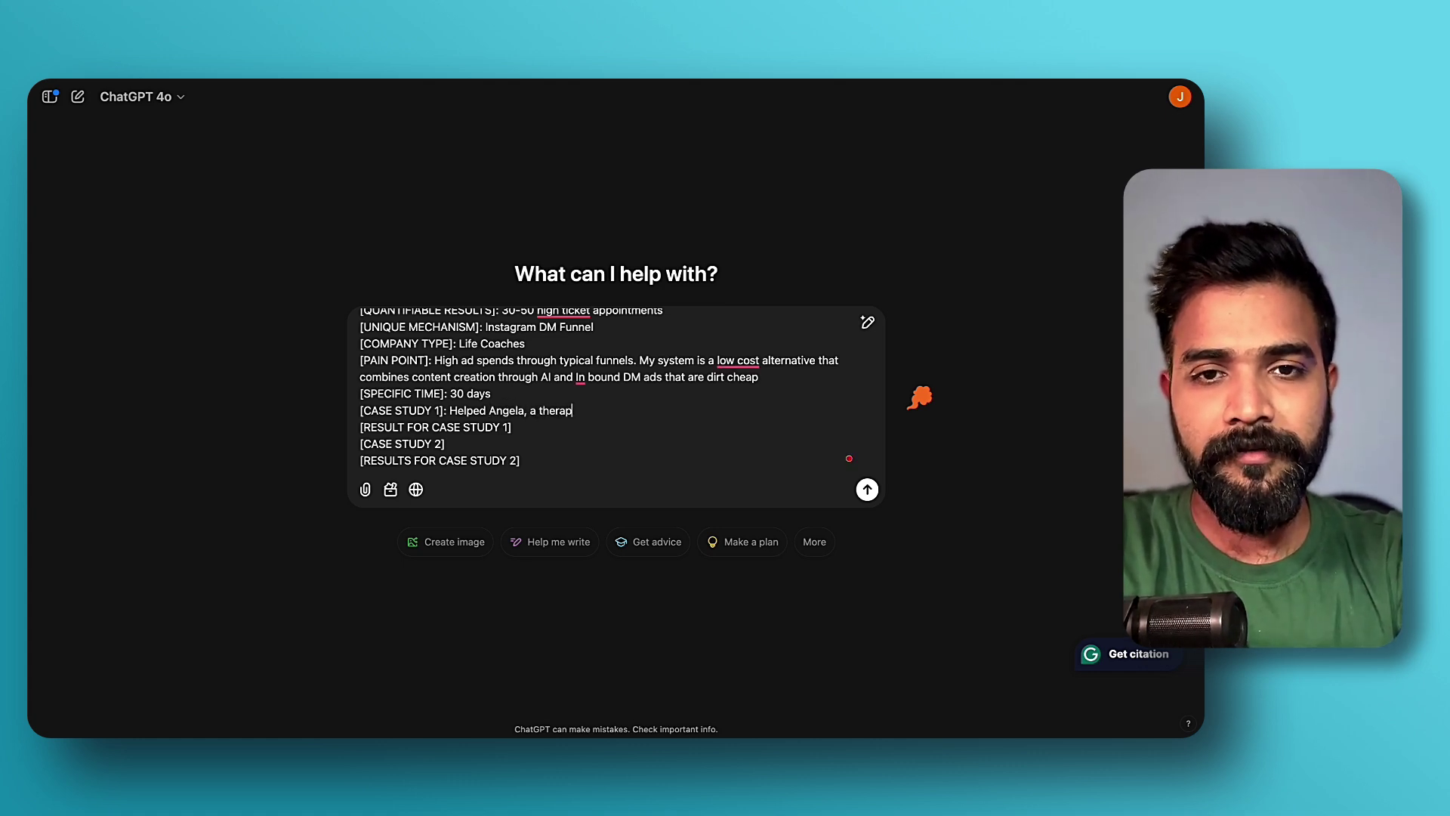
type("es")
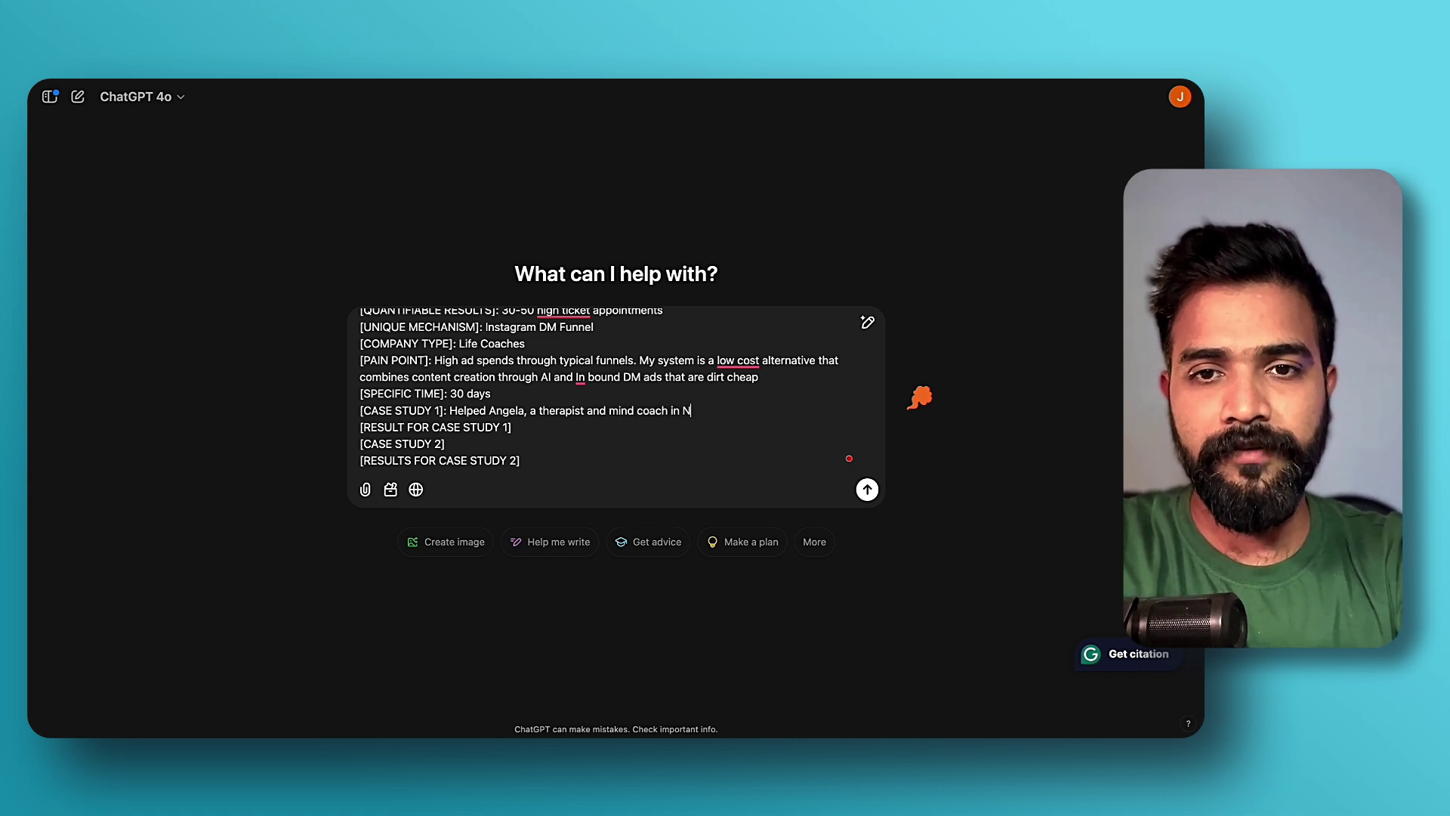
left_click(553, 422)
type(": Get 21")
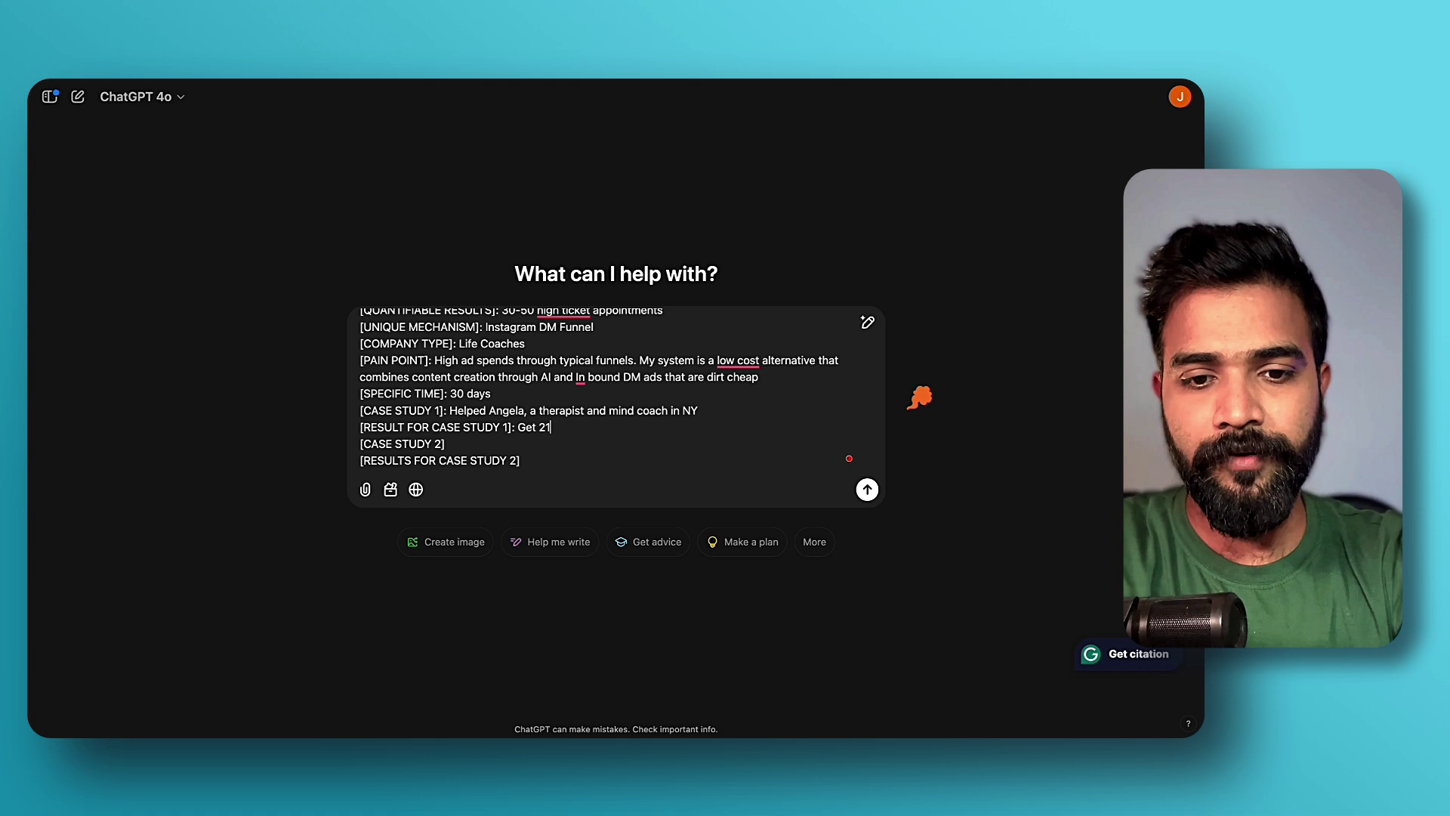
type(" high ticket appointments in")
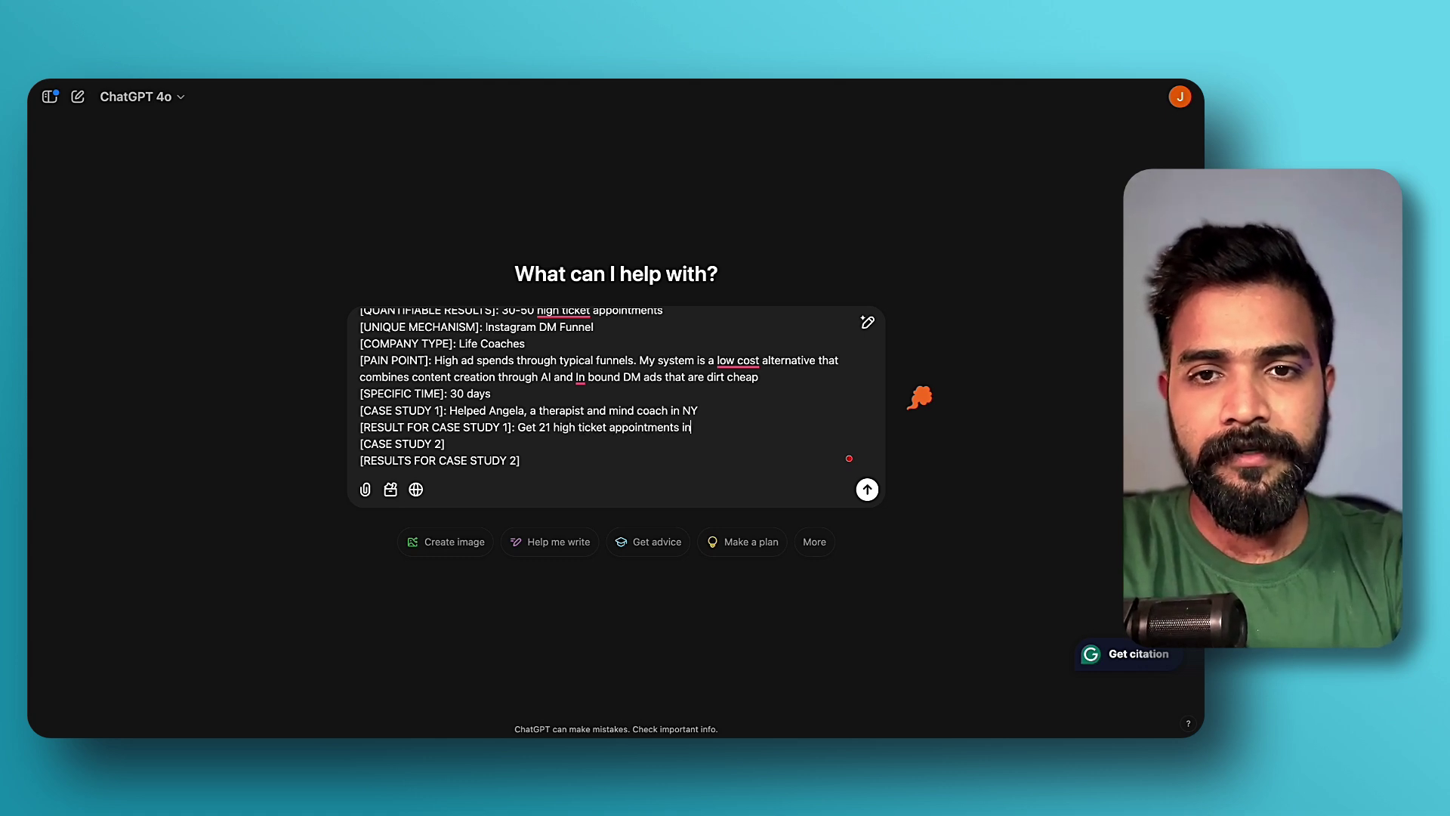
type(" 30 days")
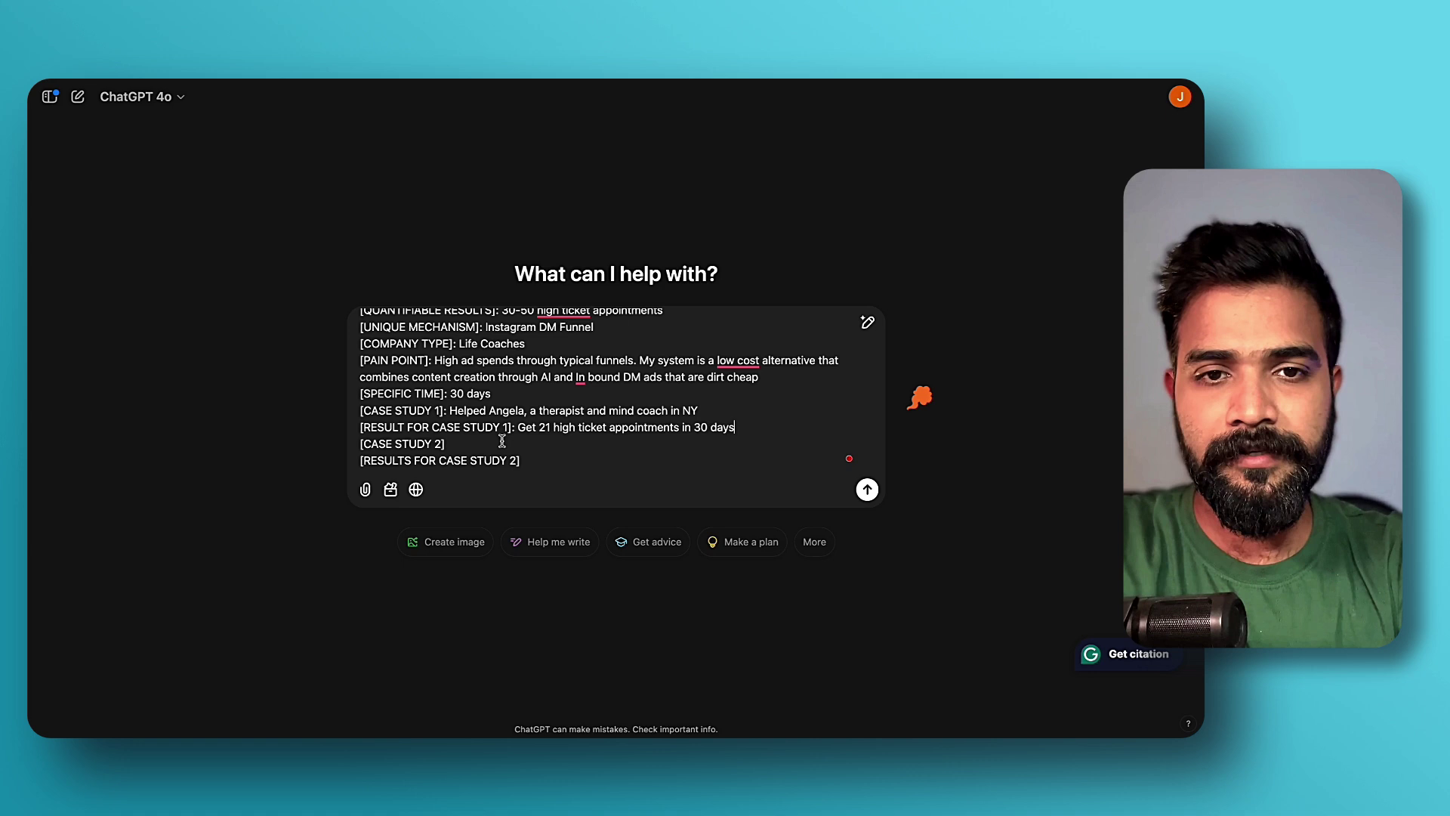
left_click(488, 444)
type(": Help")
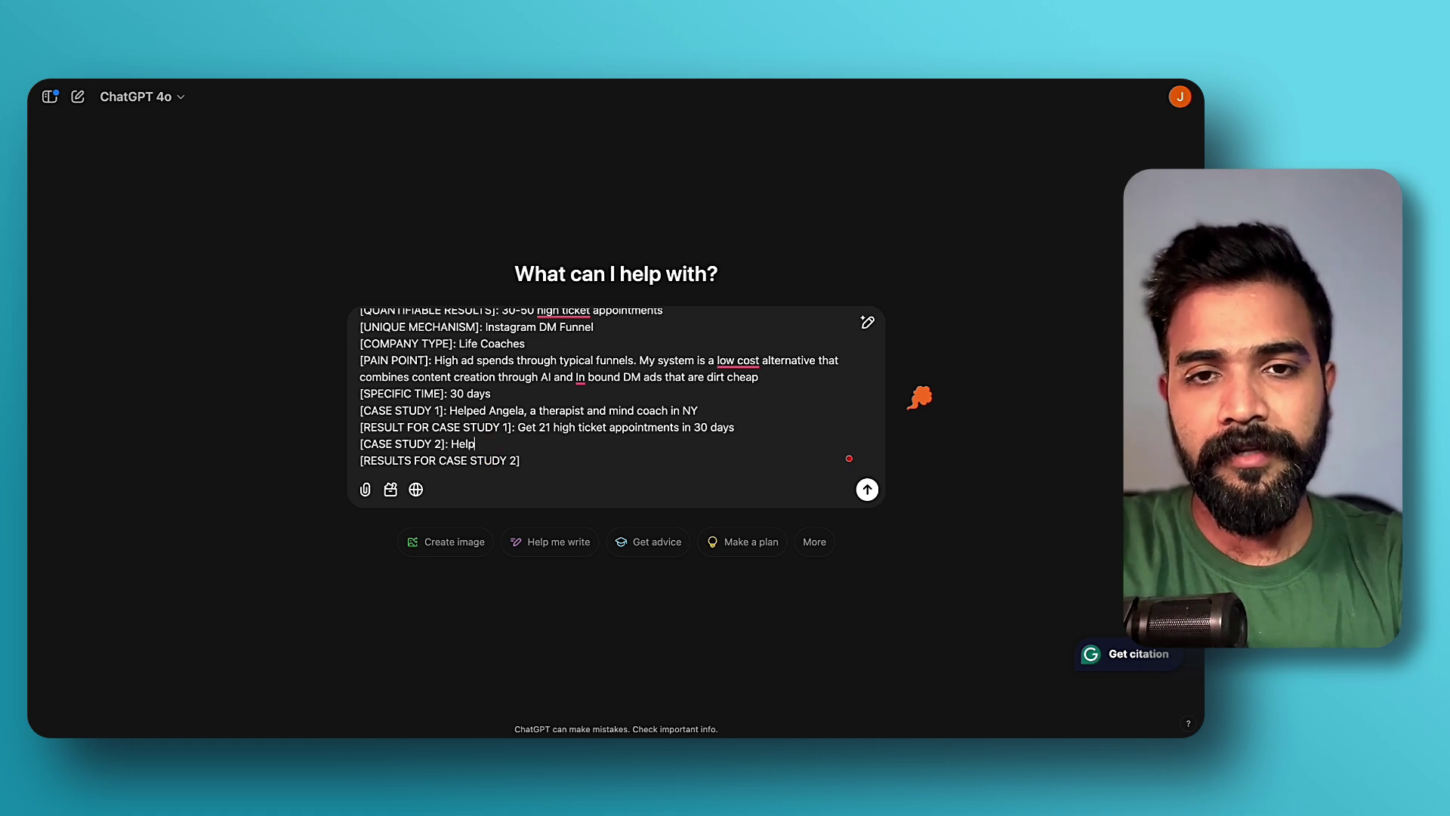
type("ed Priya,")
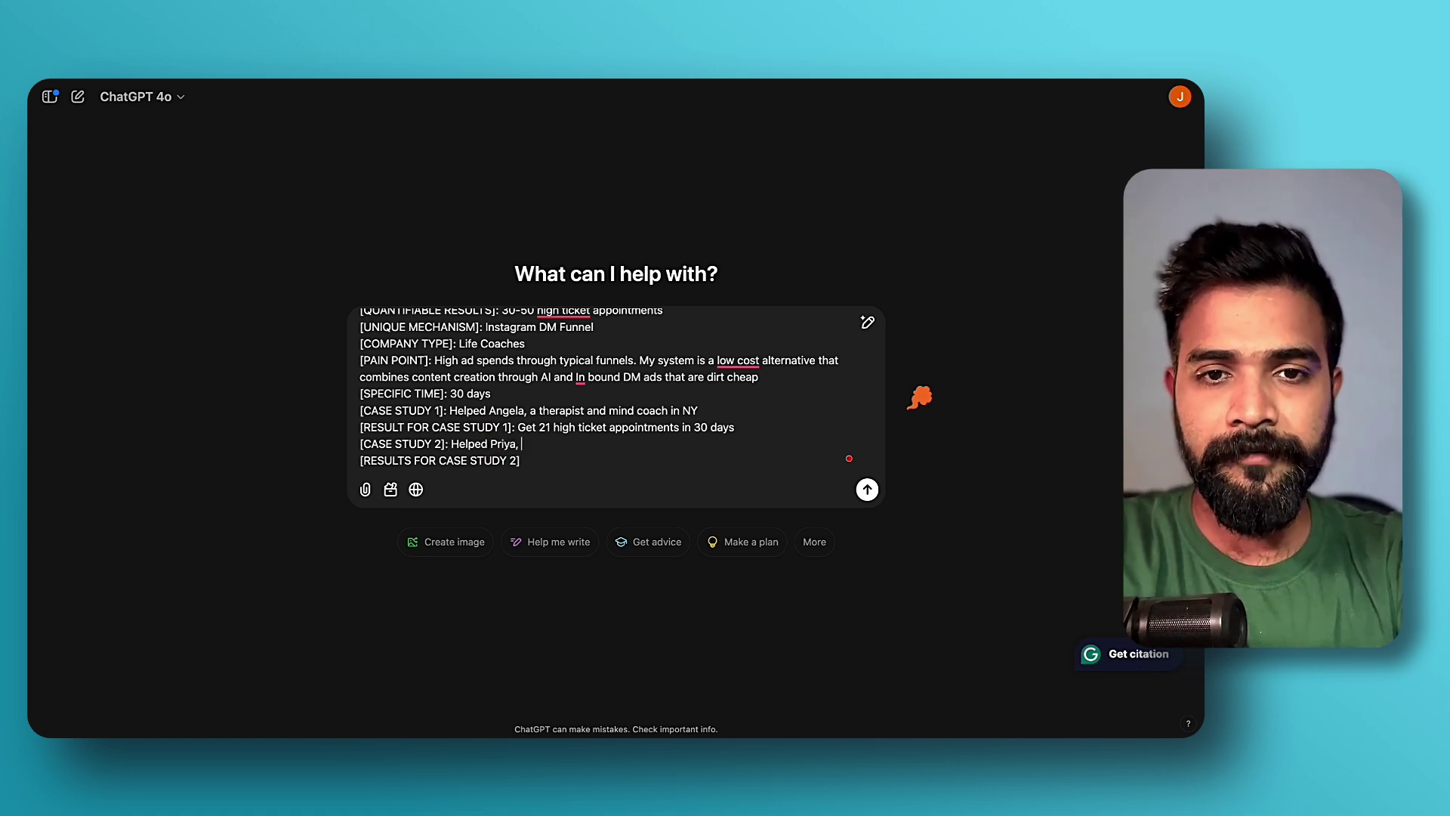
type(" a li")
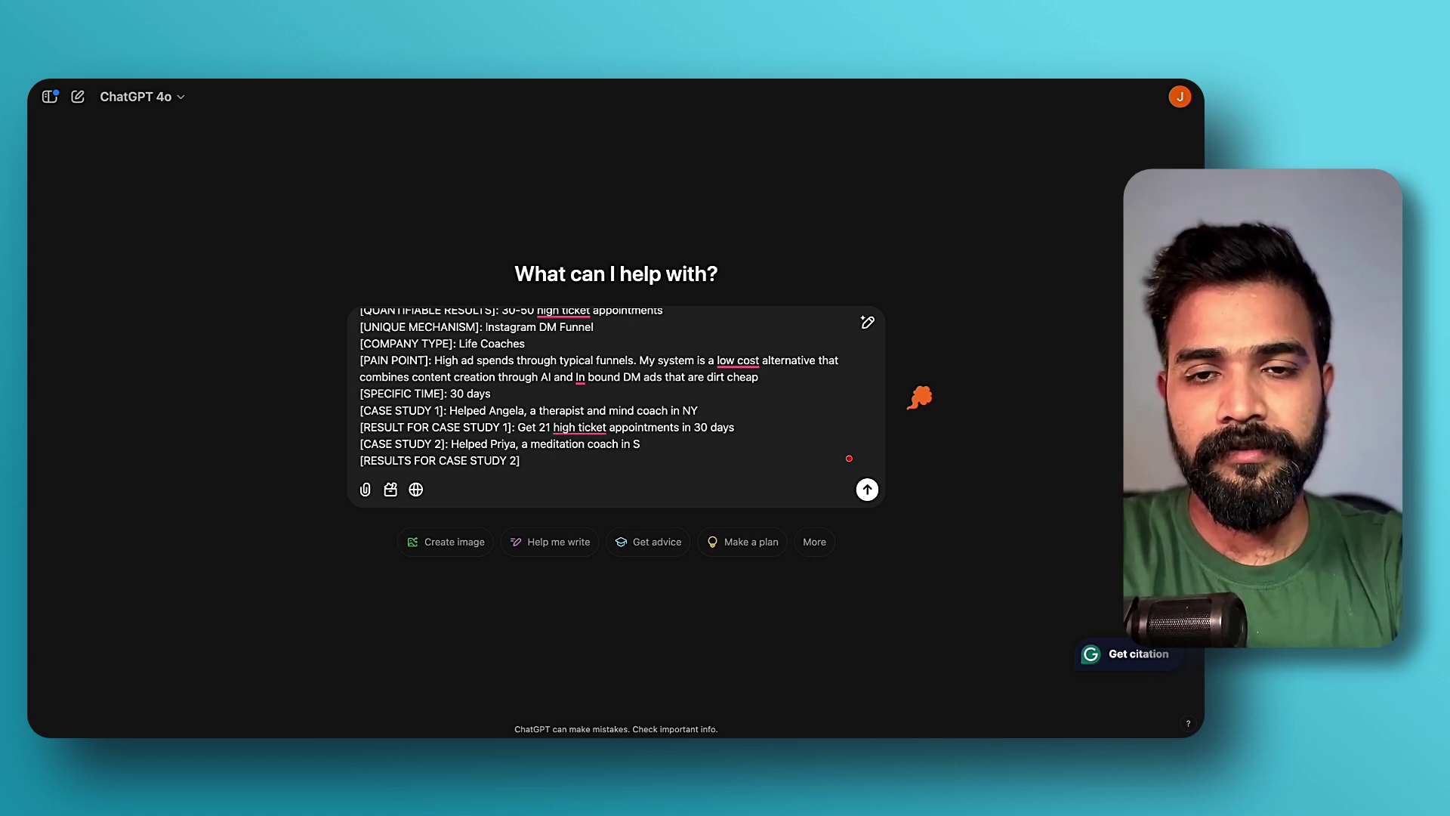
type("LA")
left_click(573, 460)
type(": G")
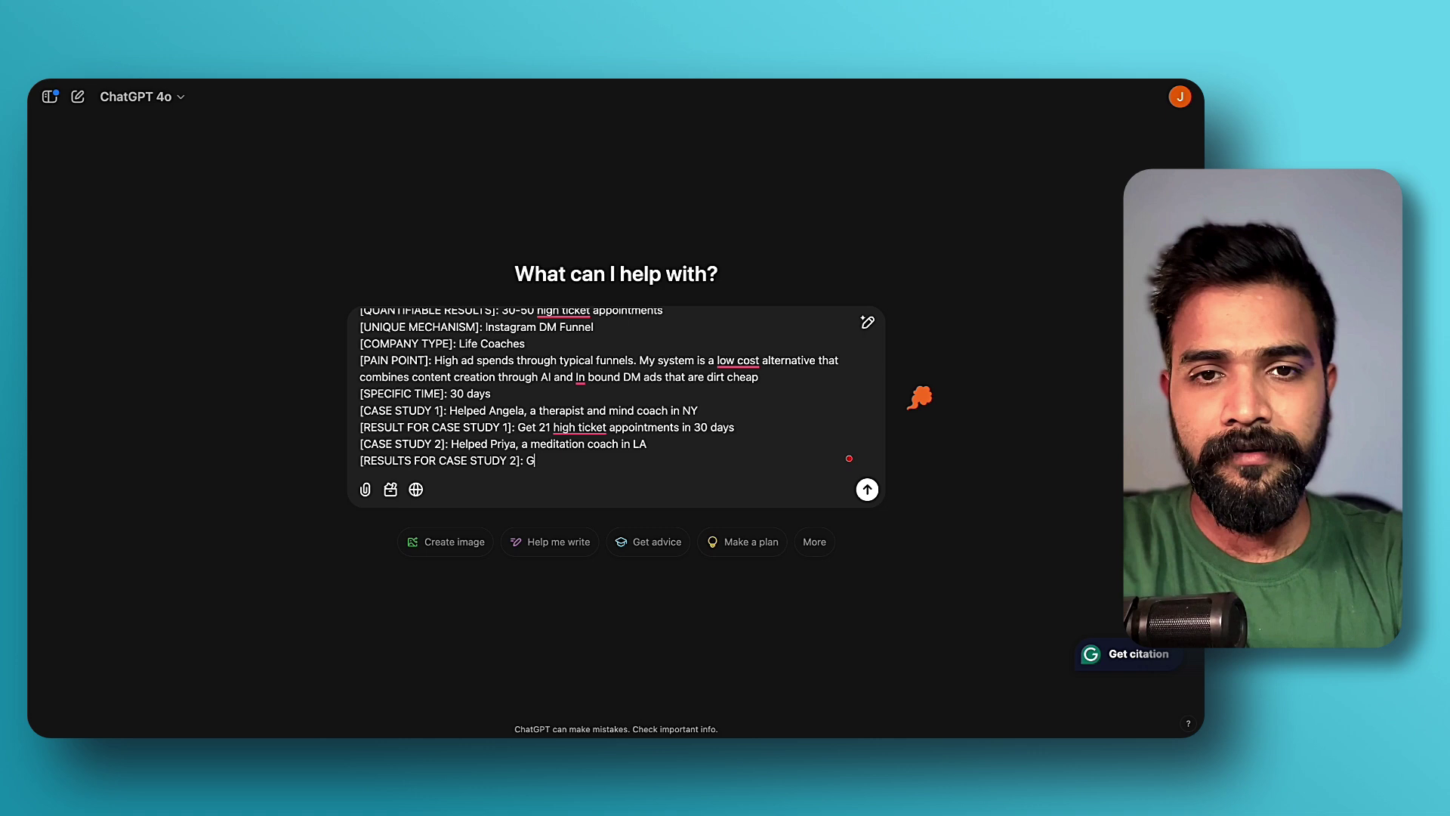
type("et 45 high ticket appo")
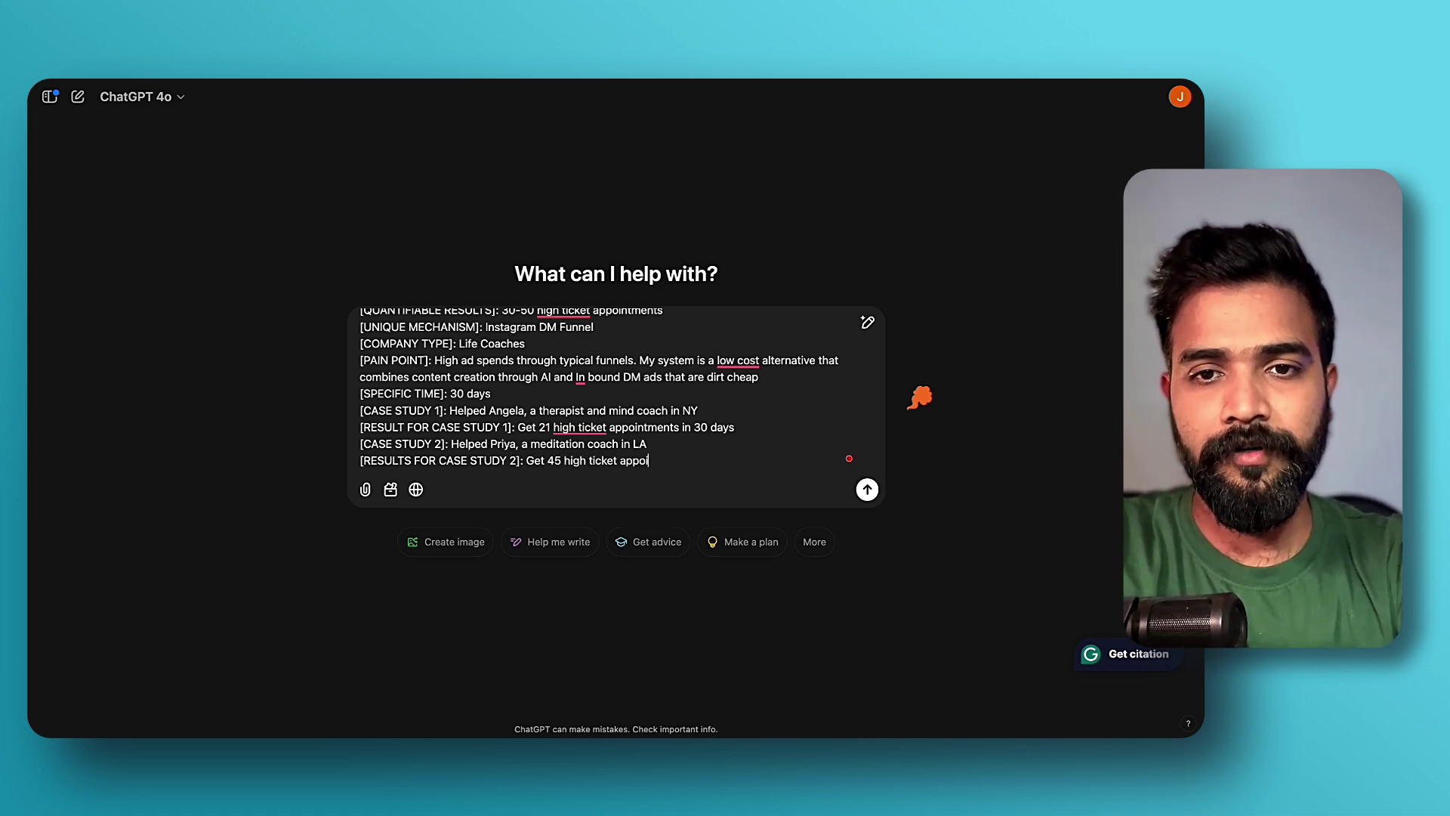
type(" in ")
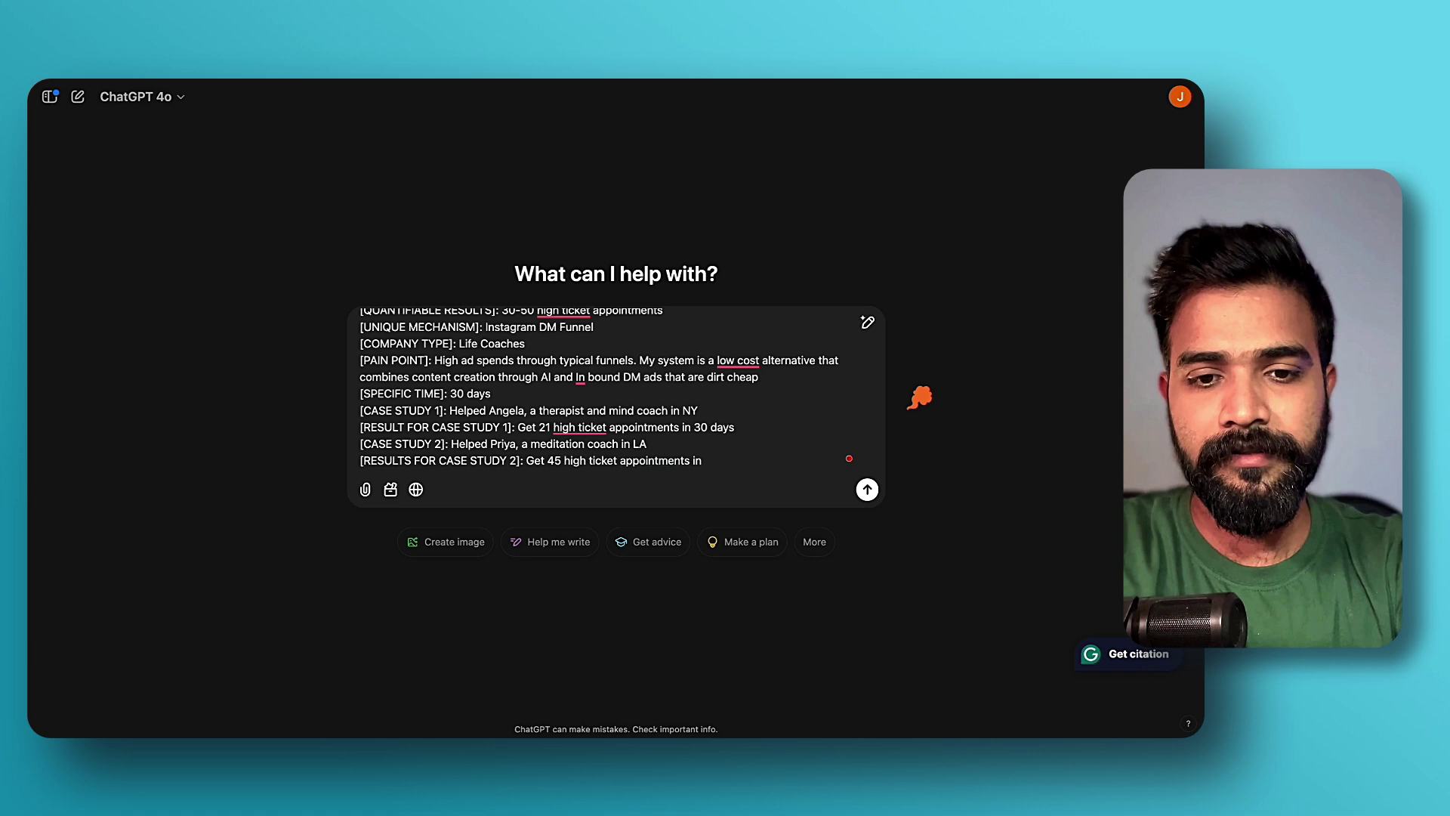
type("60 days")
Send the offer prompt and highlight its 30-50 appointments result and Instagram DM Funnel mechanism
key("Return")
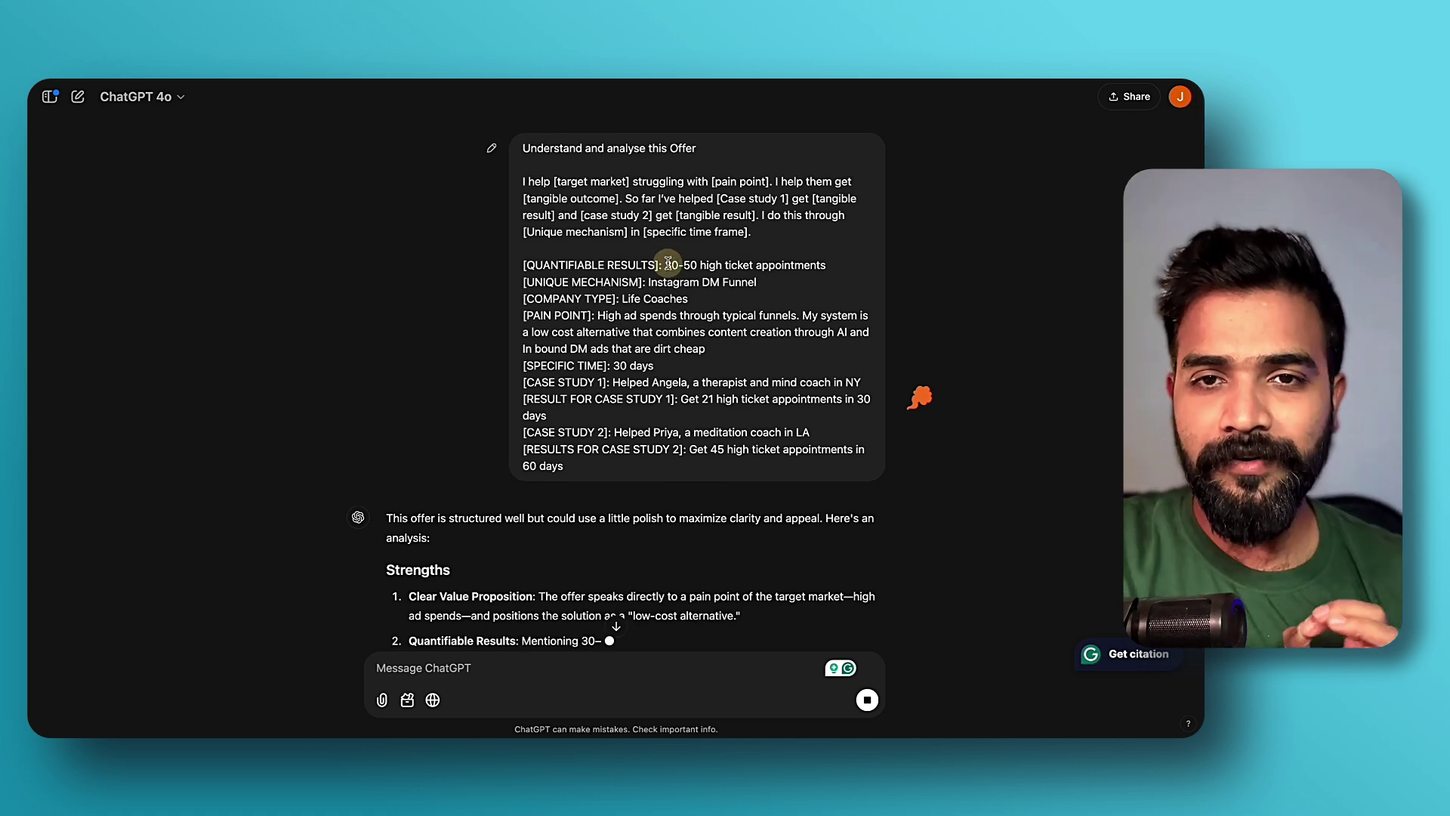
left_click_drag(664, 264, 828, 266)
left_click(838, 297)
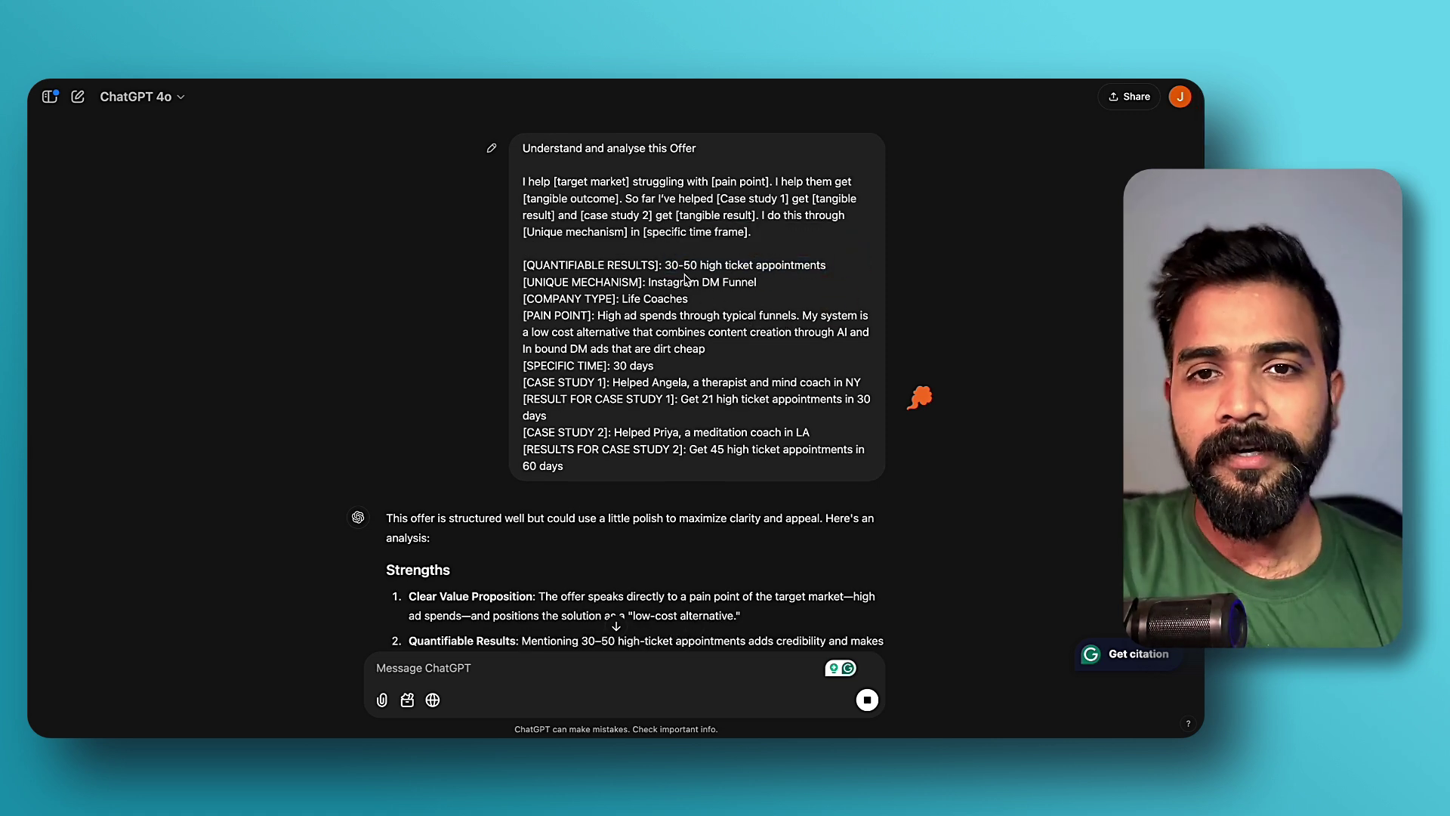
left_click_drag(636, 285, 760, 287)
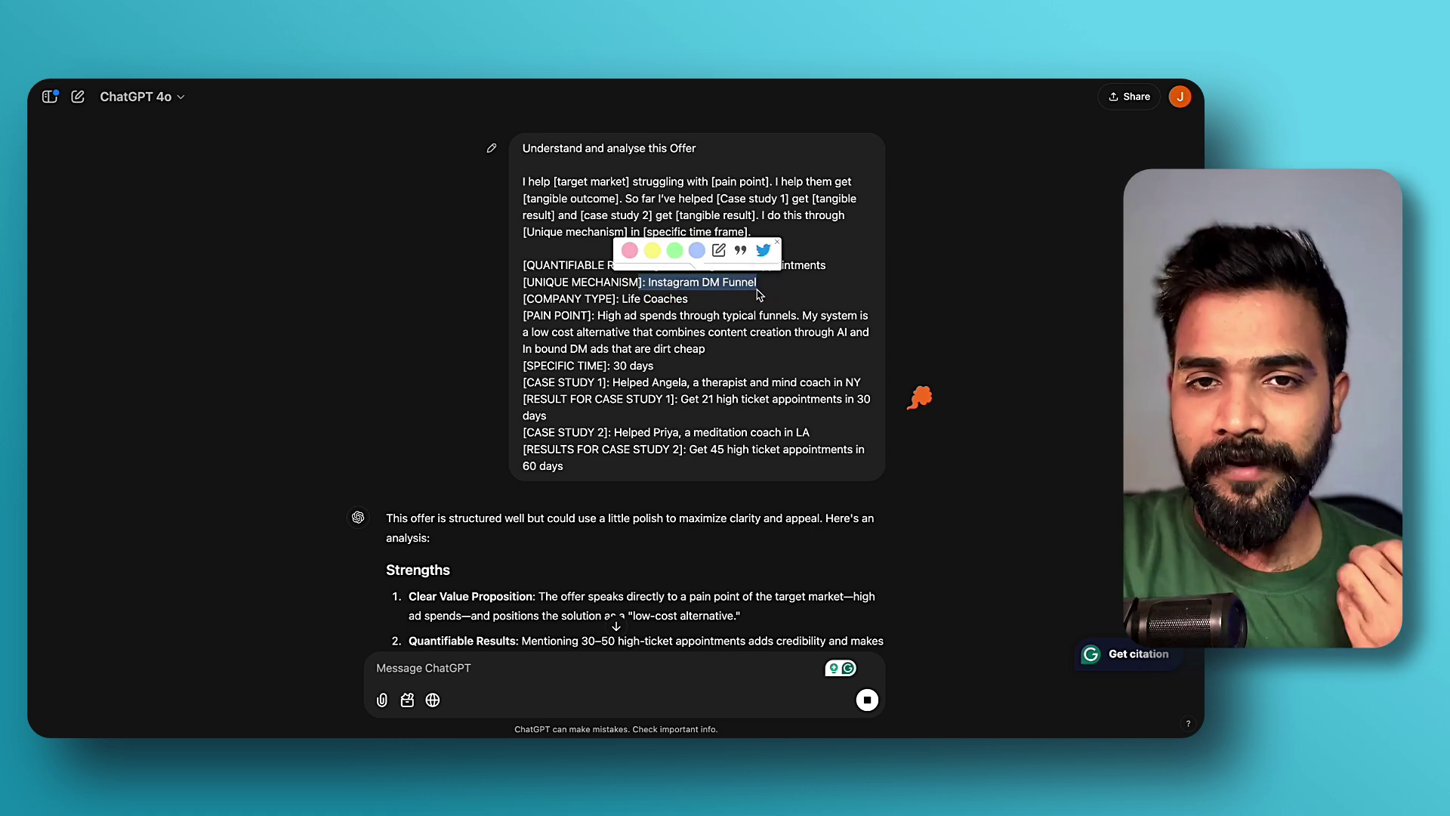
left_click(754, 297)
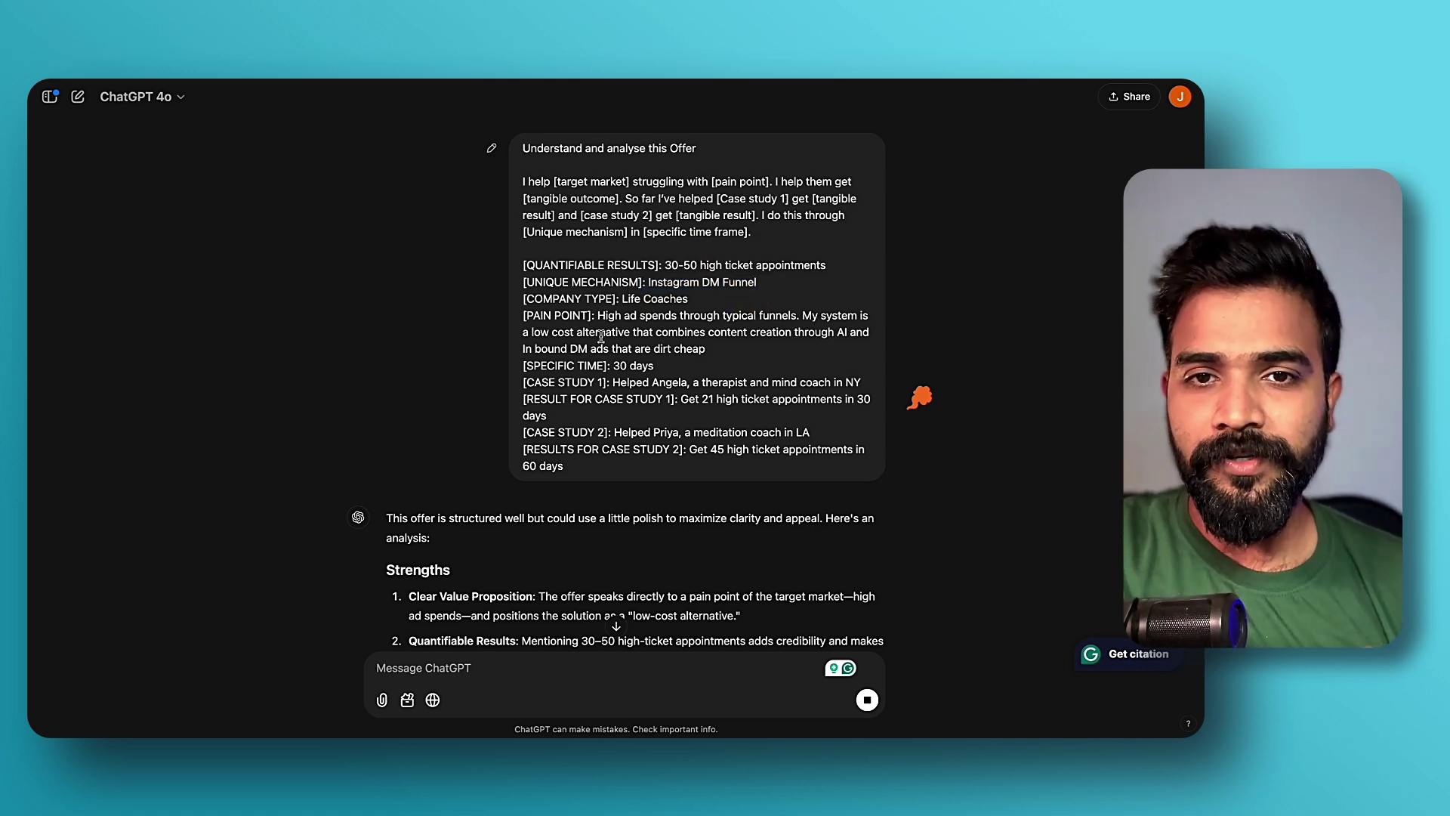
Highlight the pain-point paragraph of the sent offer while the analysis appears
left_click(649, 322)
left_click(725, 357)
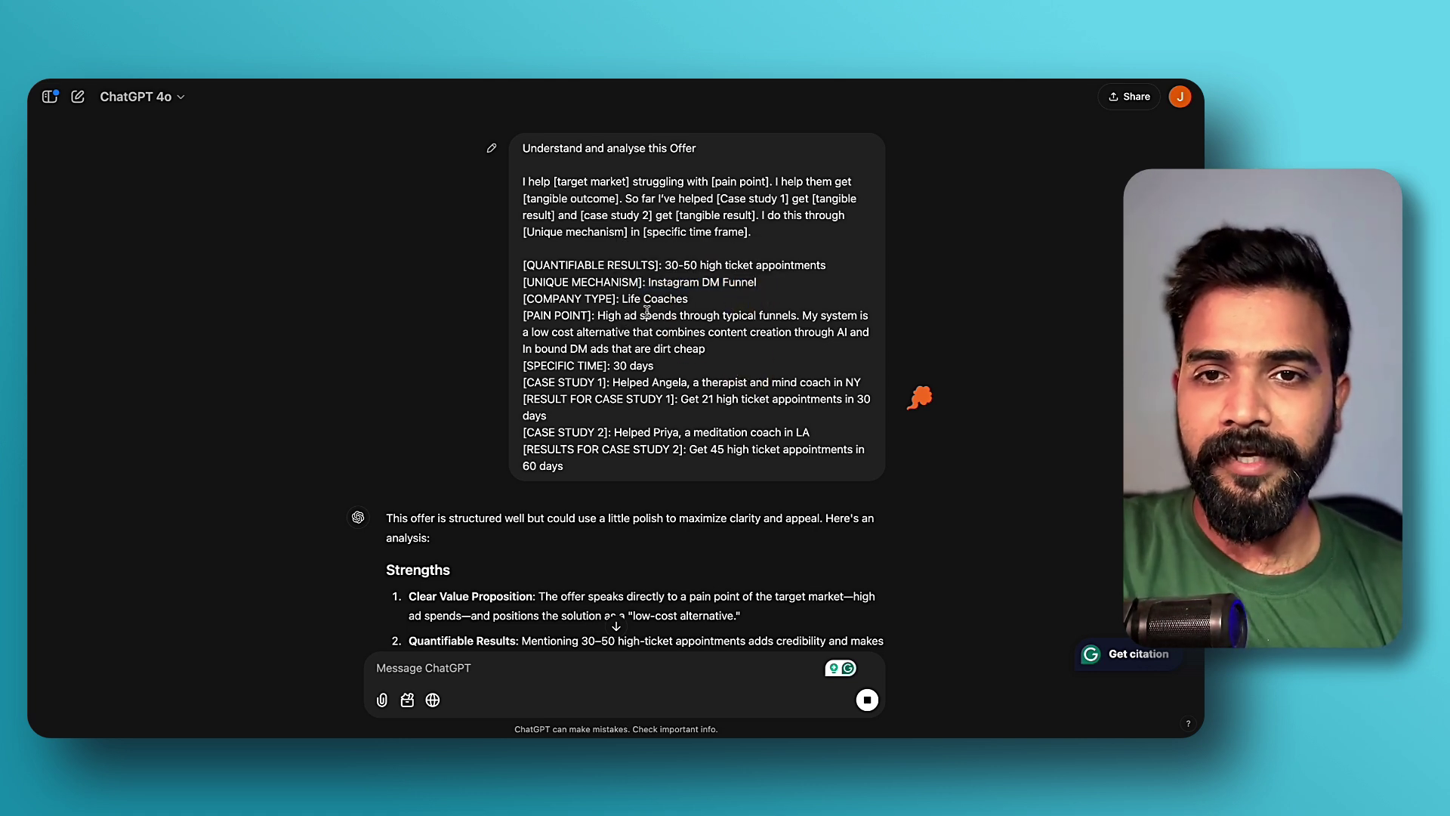
triple_click(802, 316)
left_click(711, 311)
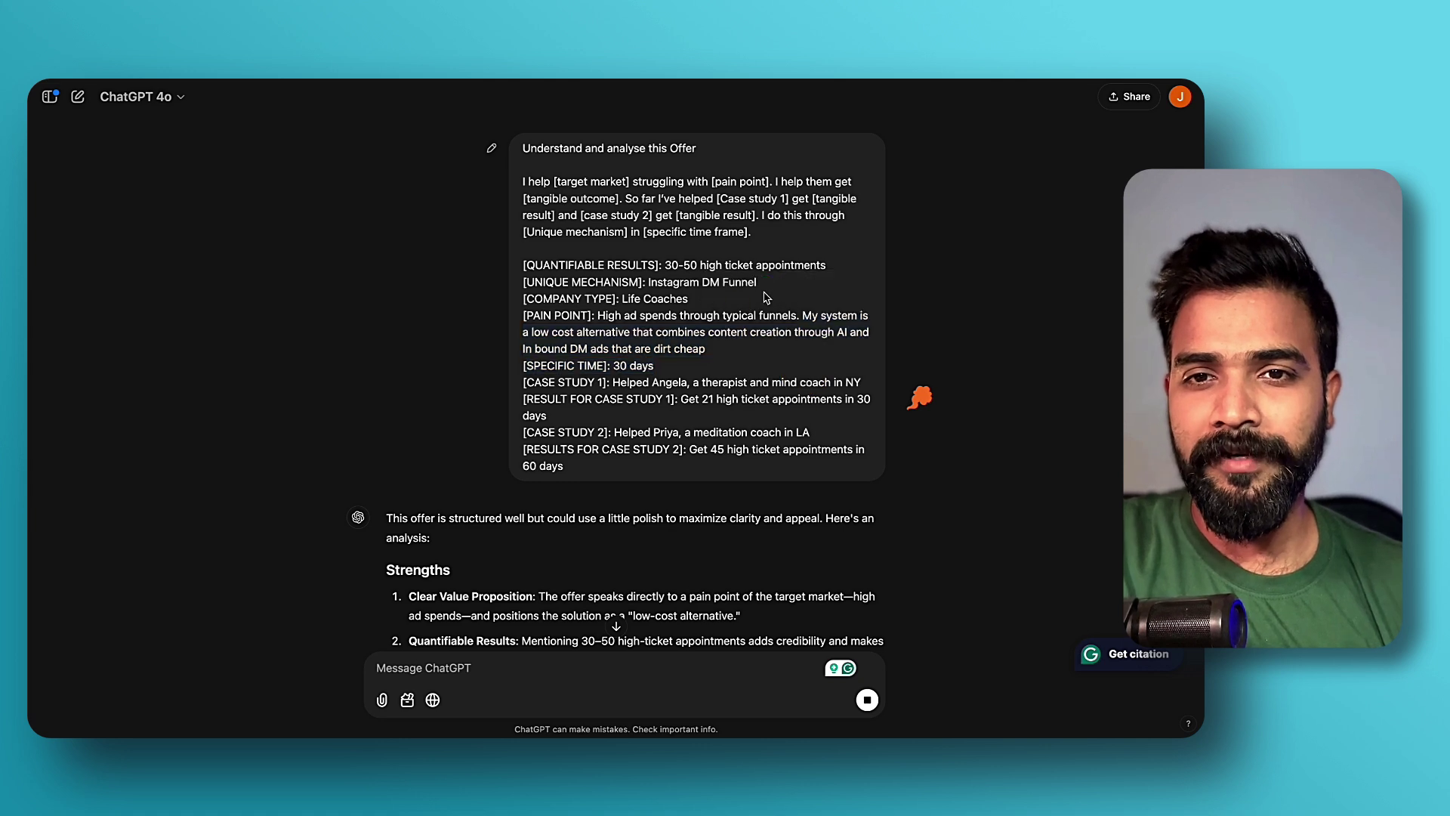
left_click(817, 286)
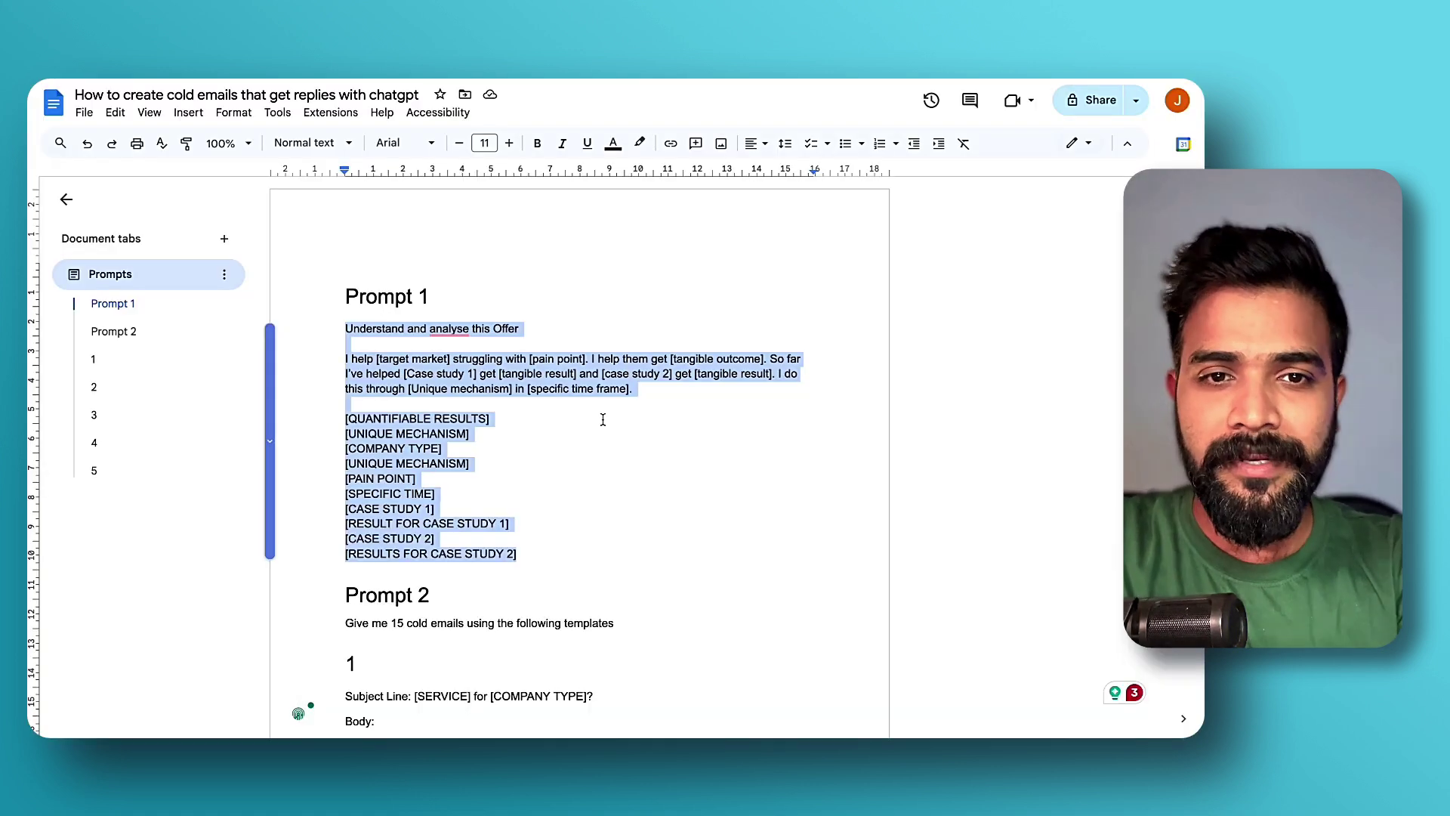
scroll(598, 420, "down", 5)
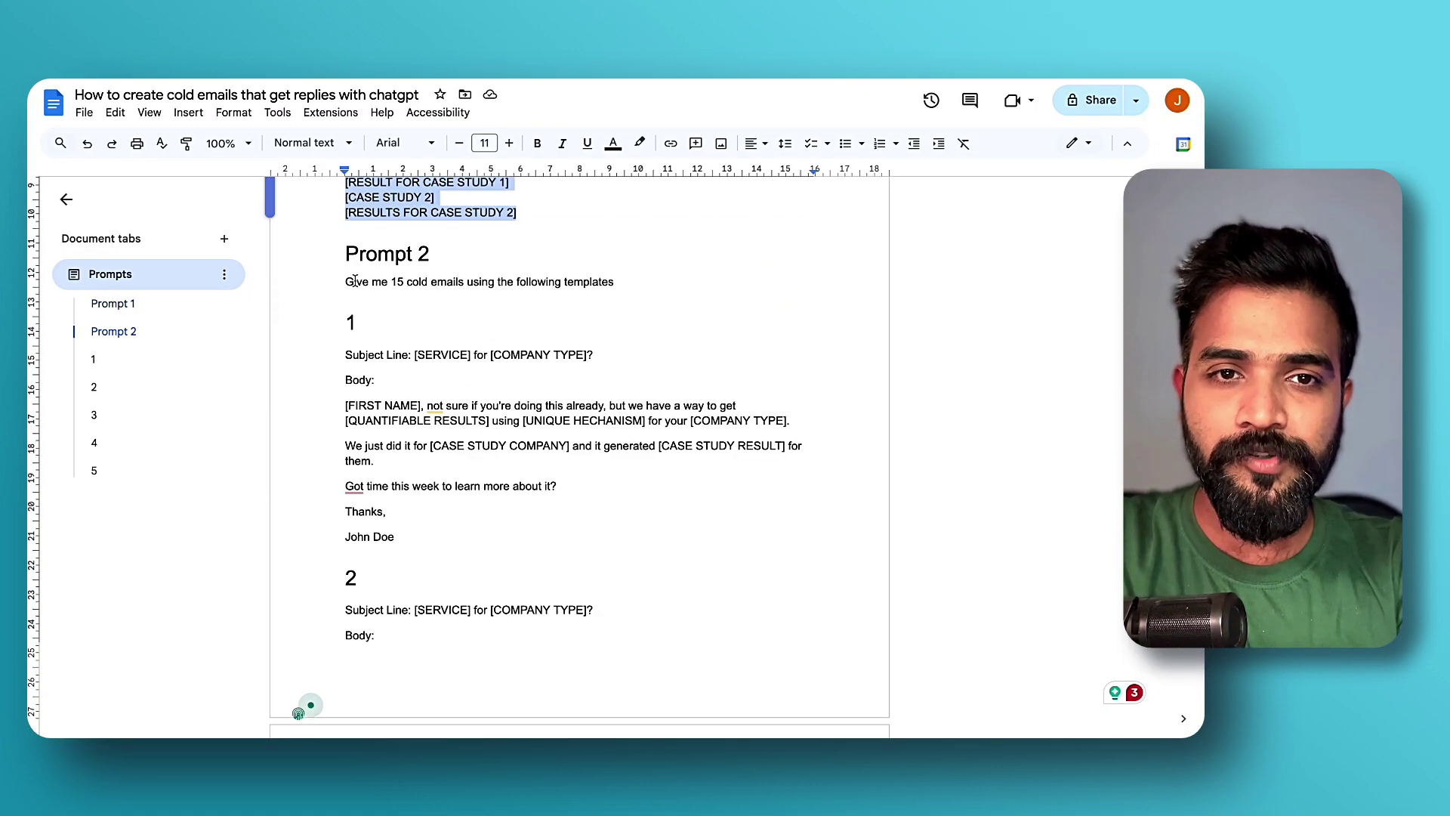
Select Prompt 2, now asking for 10 cold emails, with all its email templates
left_click(343, 281)
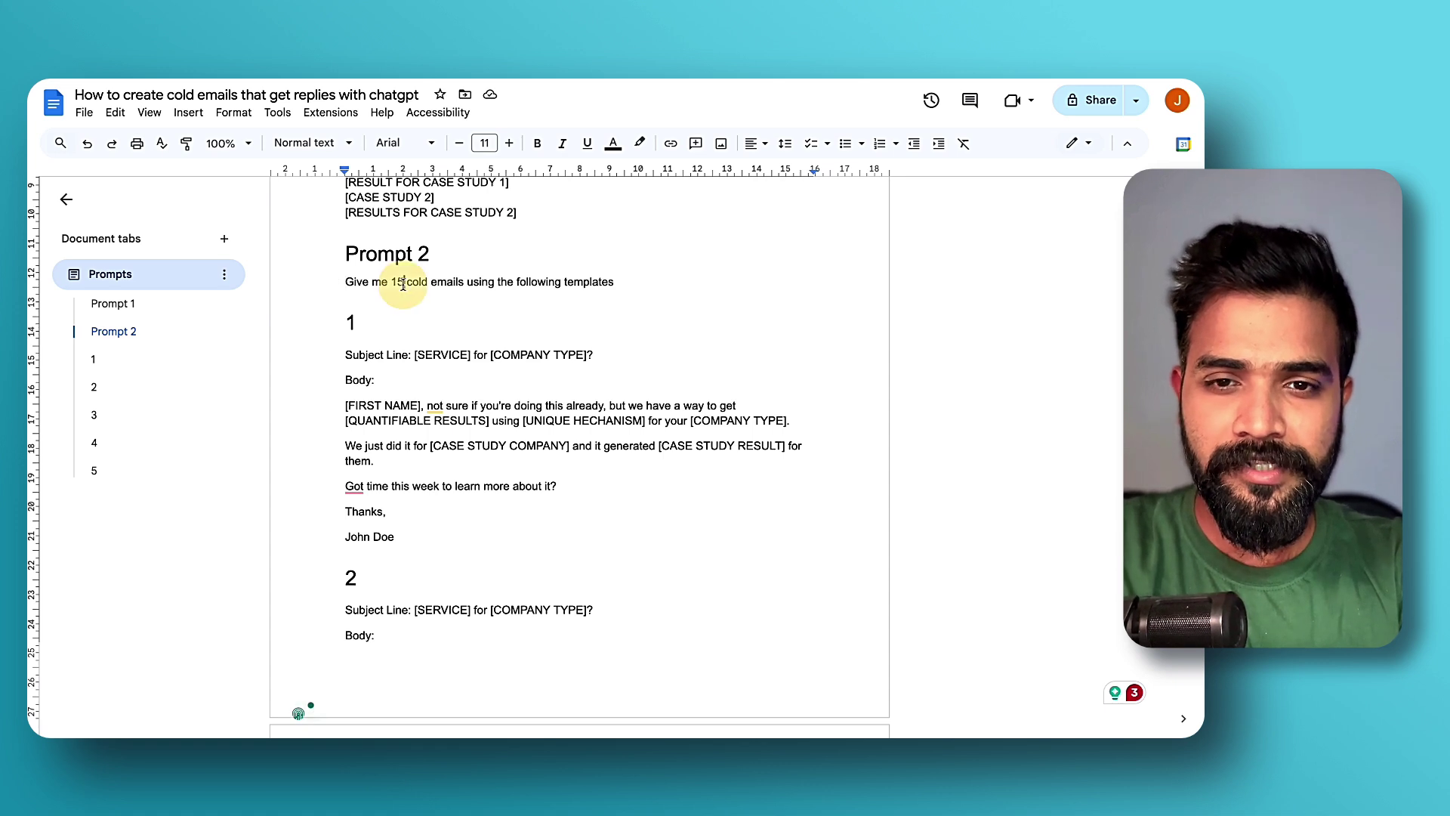
key("ctrl+shift+End")
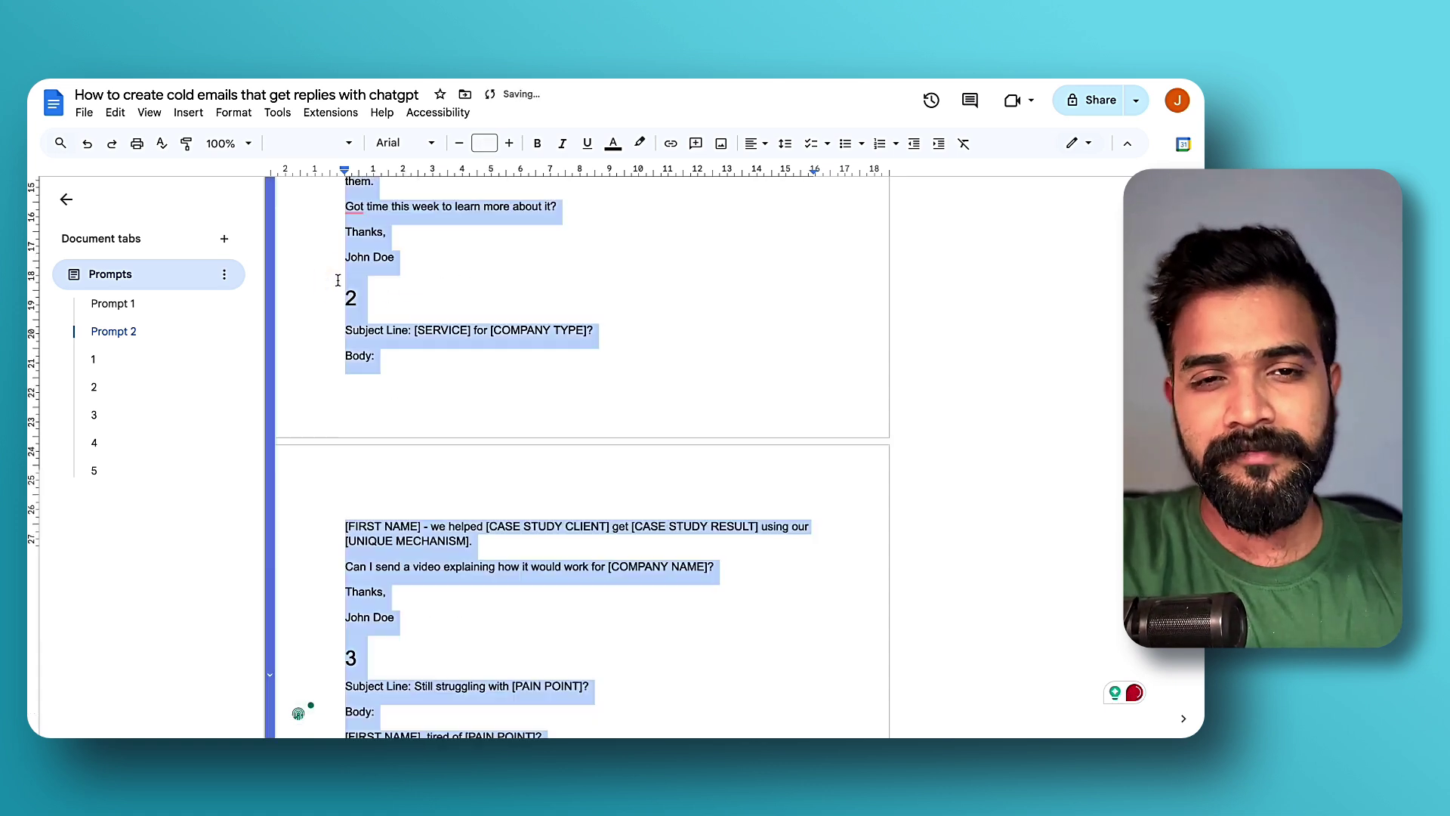
scroll(430, 309, "up", 4)
scroll(431, 309, "up", 4)
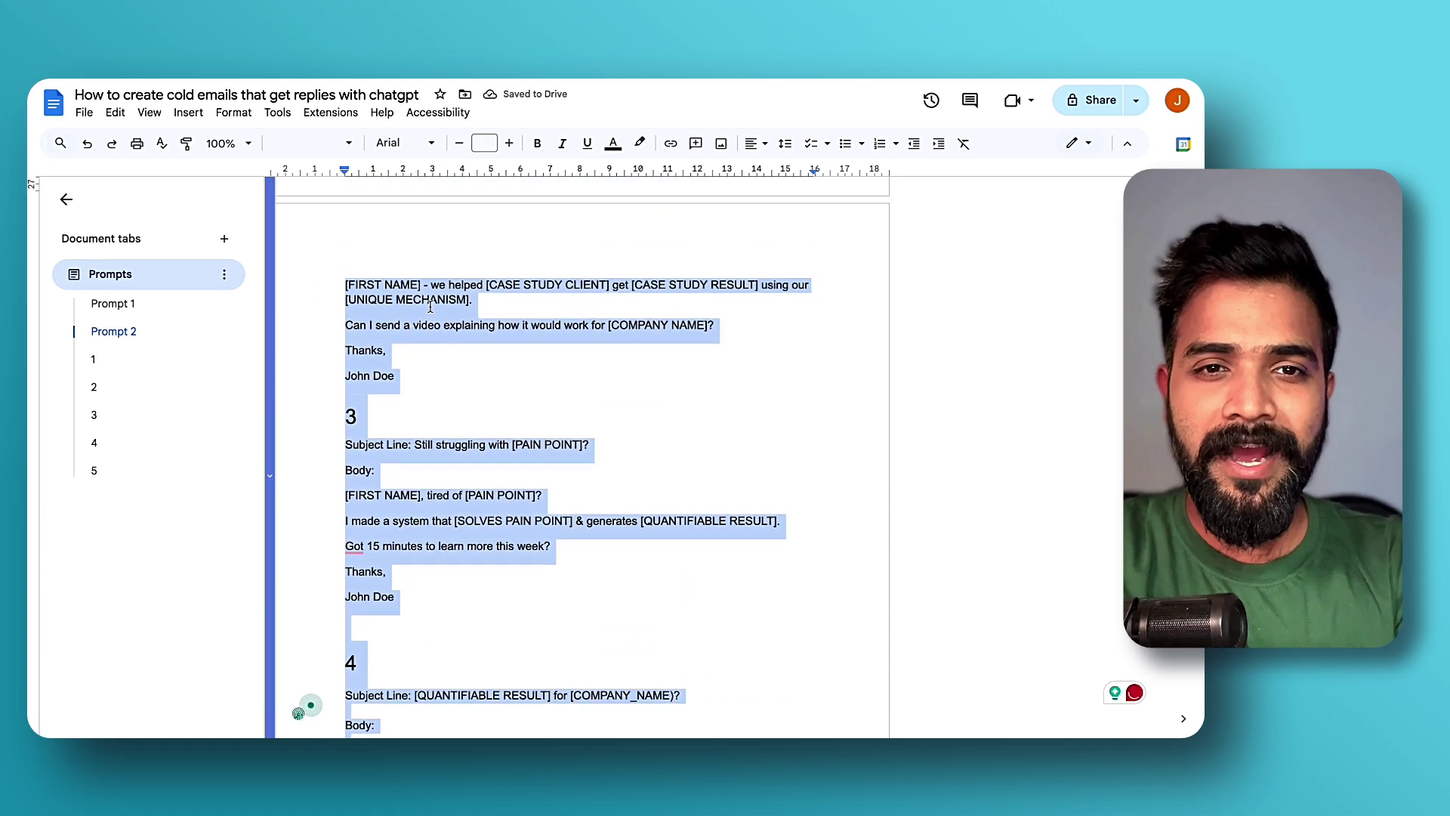
scroll(430, 310, "up", 3)
scroll(431, 307, "up", 4)
scroll(430, 306, "up", 3)
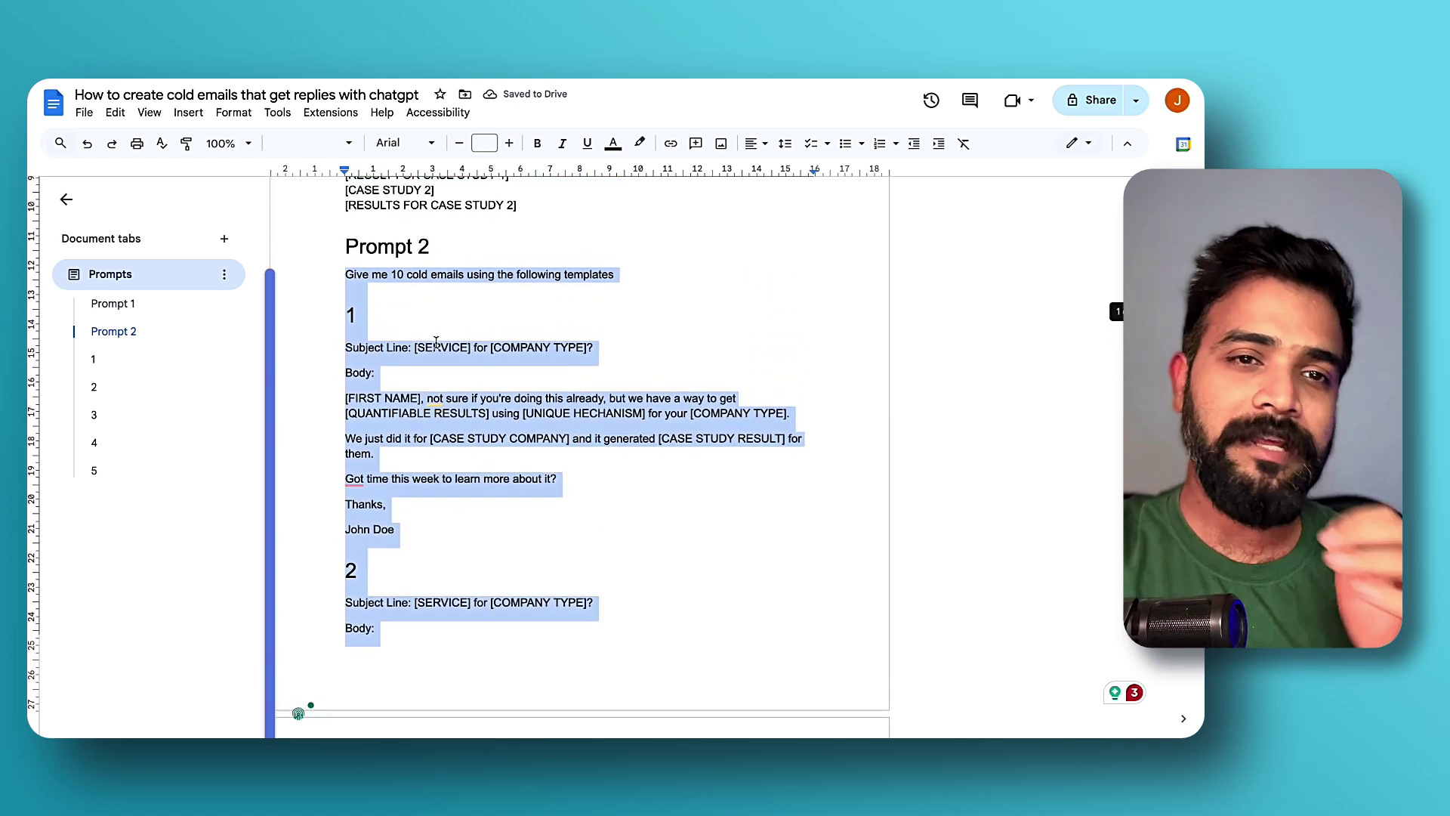
scroll(436, 340, "up", 2)
scroll(437, 340, "up", 1)
left_click(436, 343)
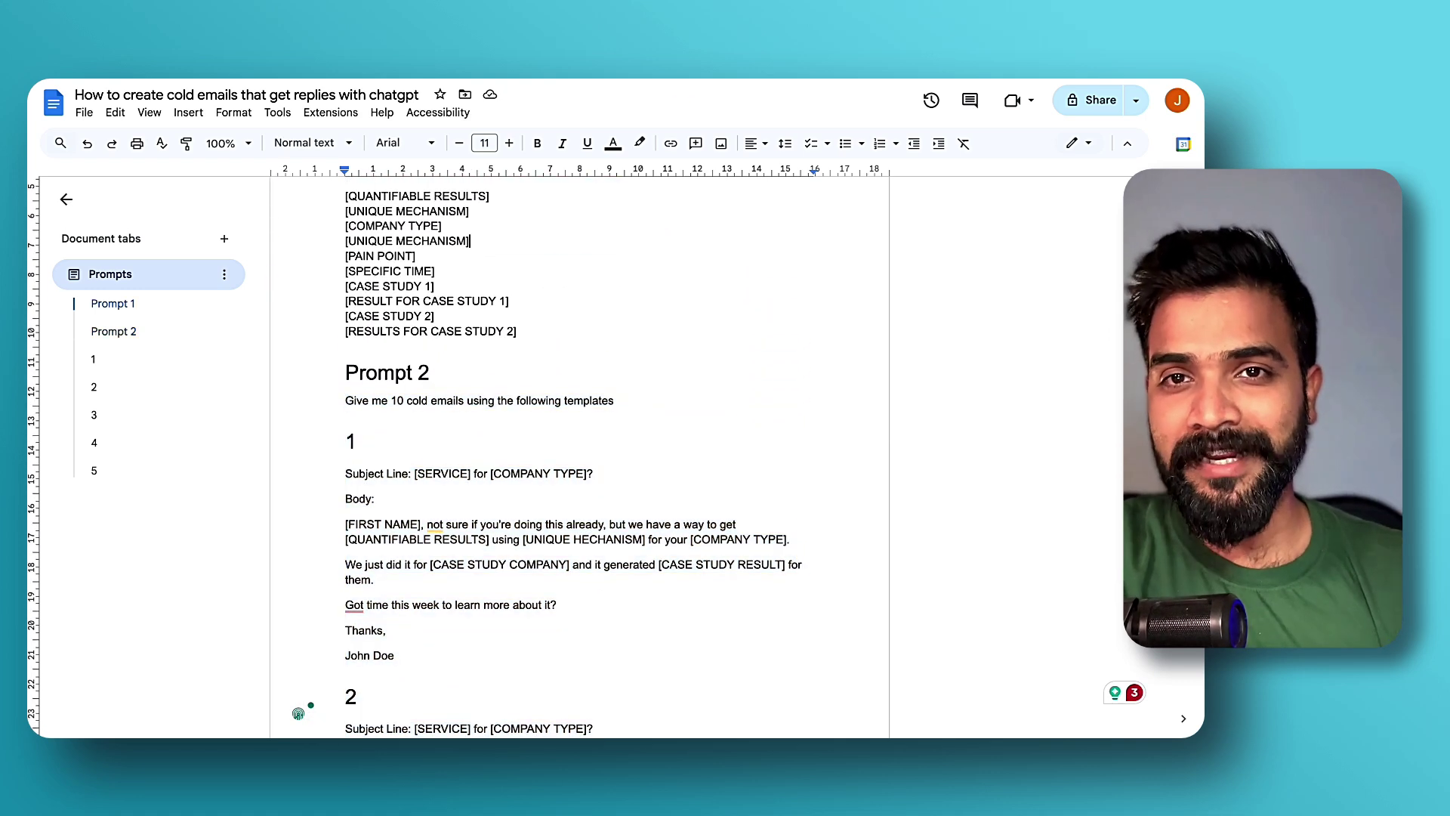
Paste and send the templates prompt in ChatGPT, then highlight Email 1's subject line
key("super+Tab")
scroll(528, 490, "down", 8)
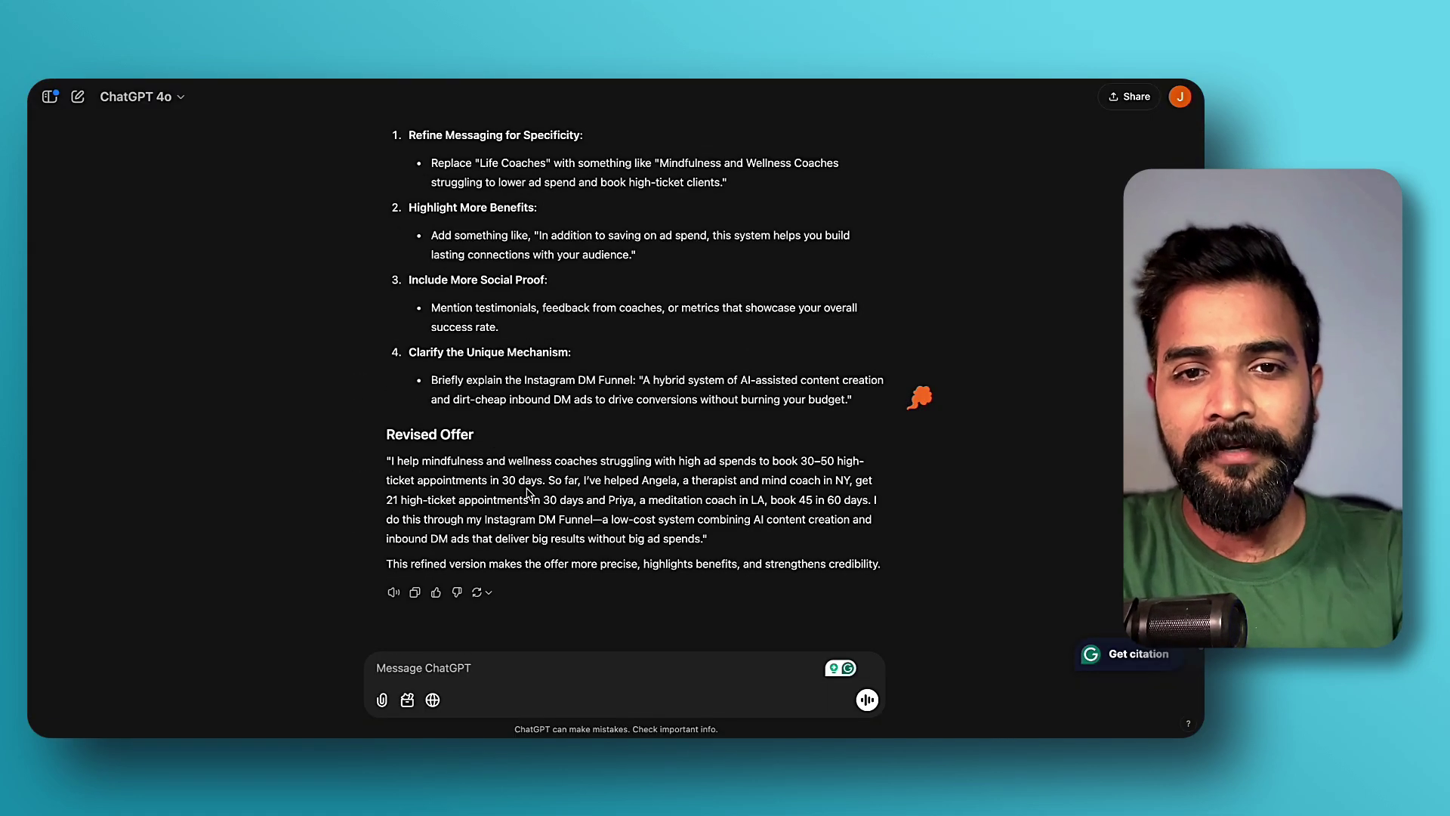
key("ctrl+v")
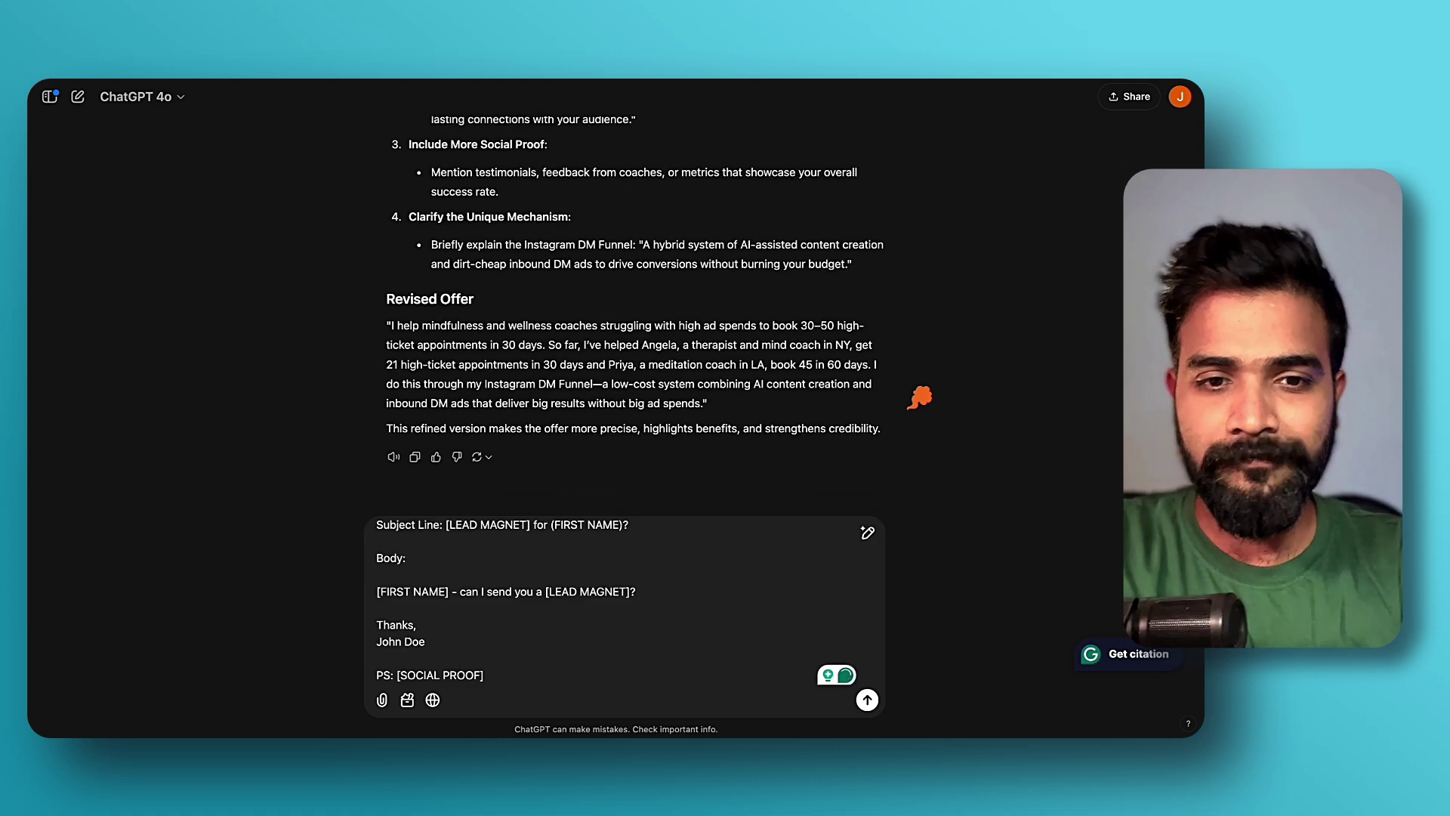
key("Return")
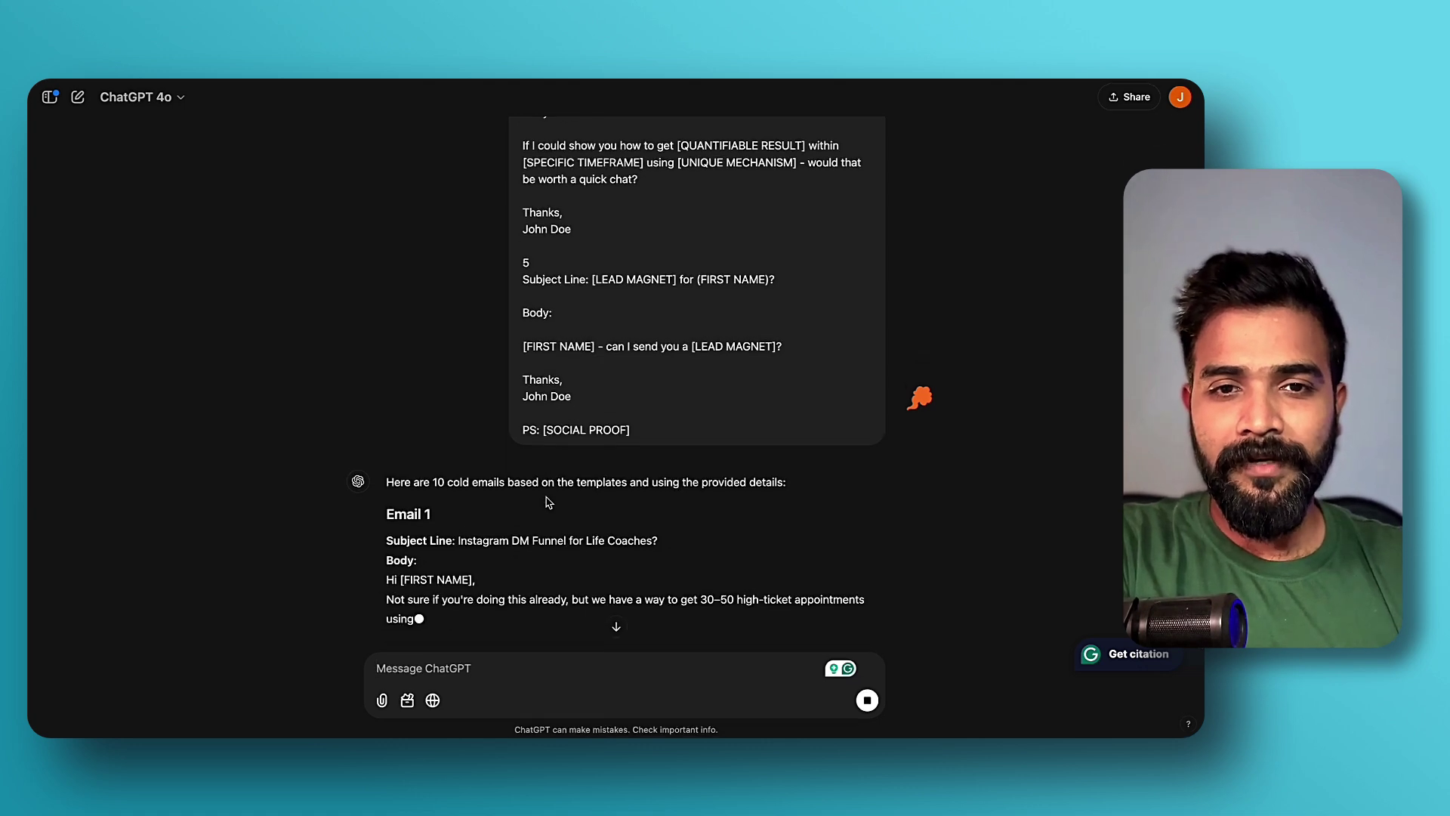
scroll(546, 501, "up", 5)
scroll(547, 501, "up", 5)
scroll(546, 503, "up", 3)
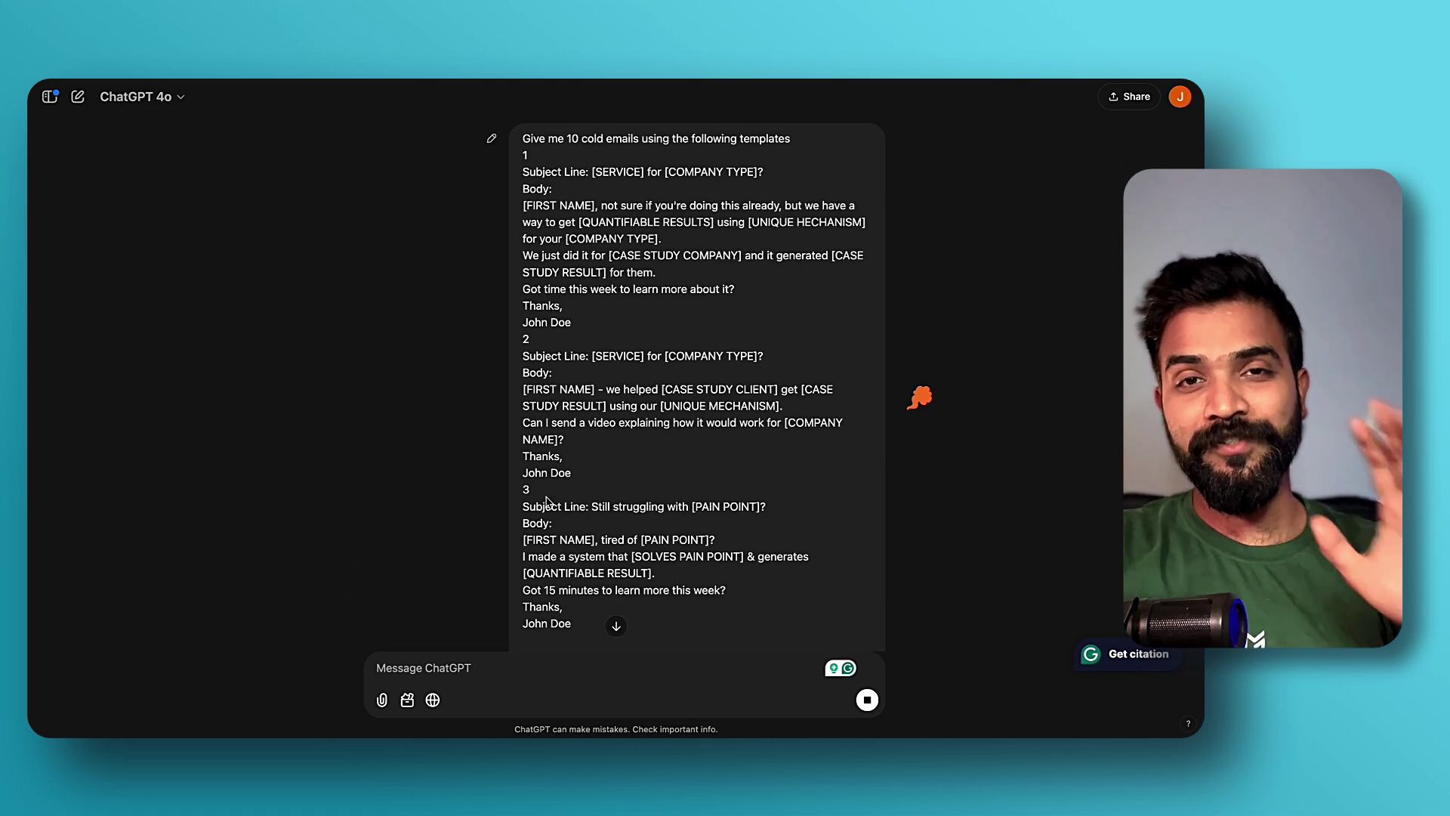
scroll(547, 502, "down", 4)
scroll(546, 502, "down", 5)
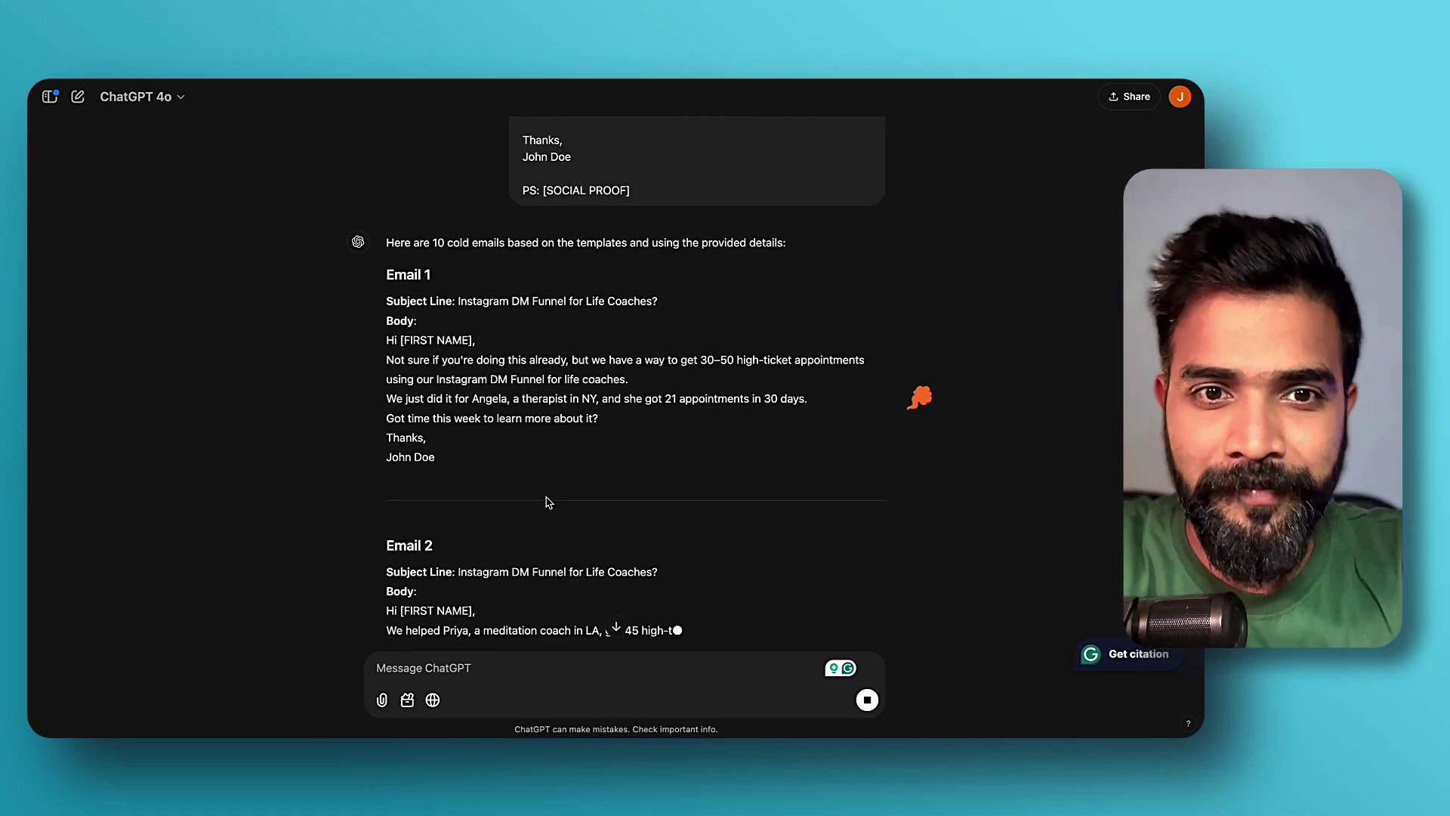
scroll(477, 338, "up", 1)
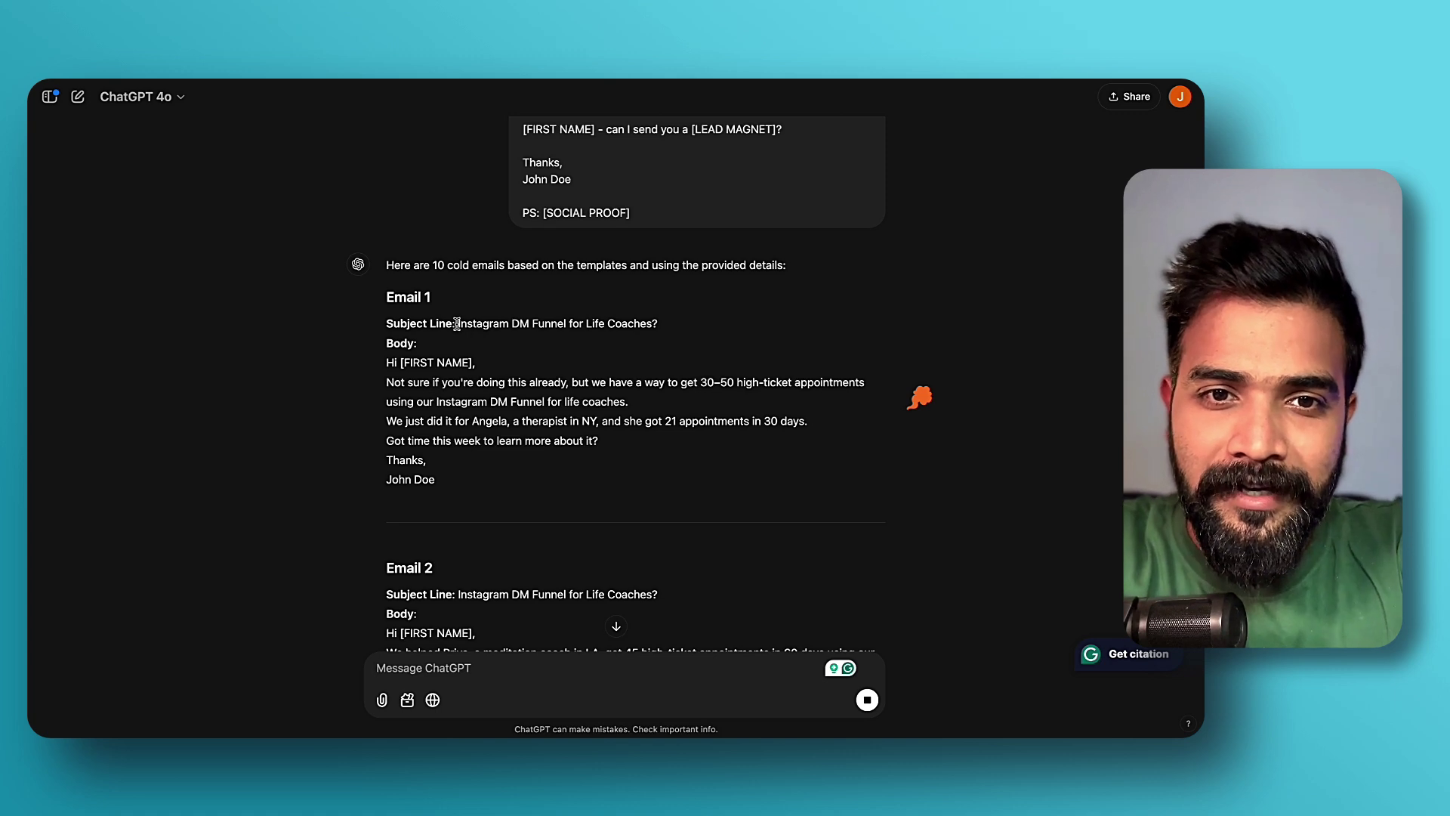
left_click_drag(518, 324, 597, 325)
left_click(405, 364)
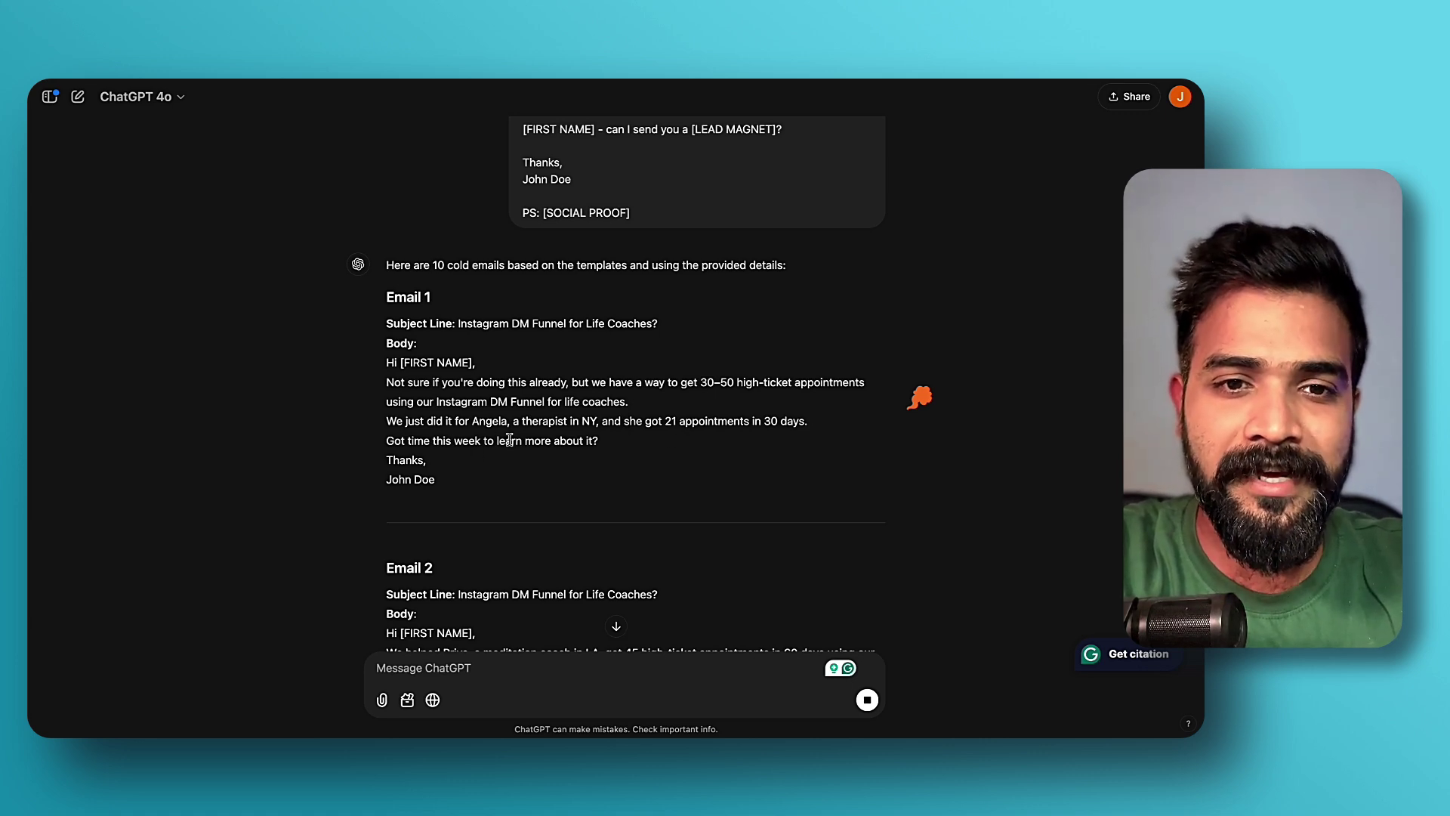
scroll(600, 454, "down", 1)
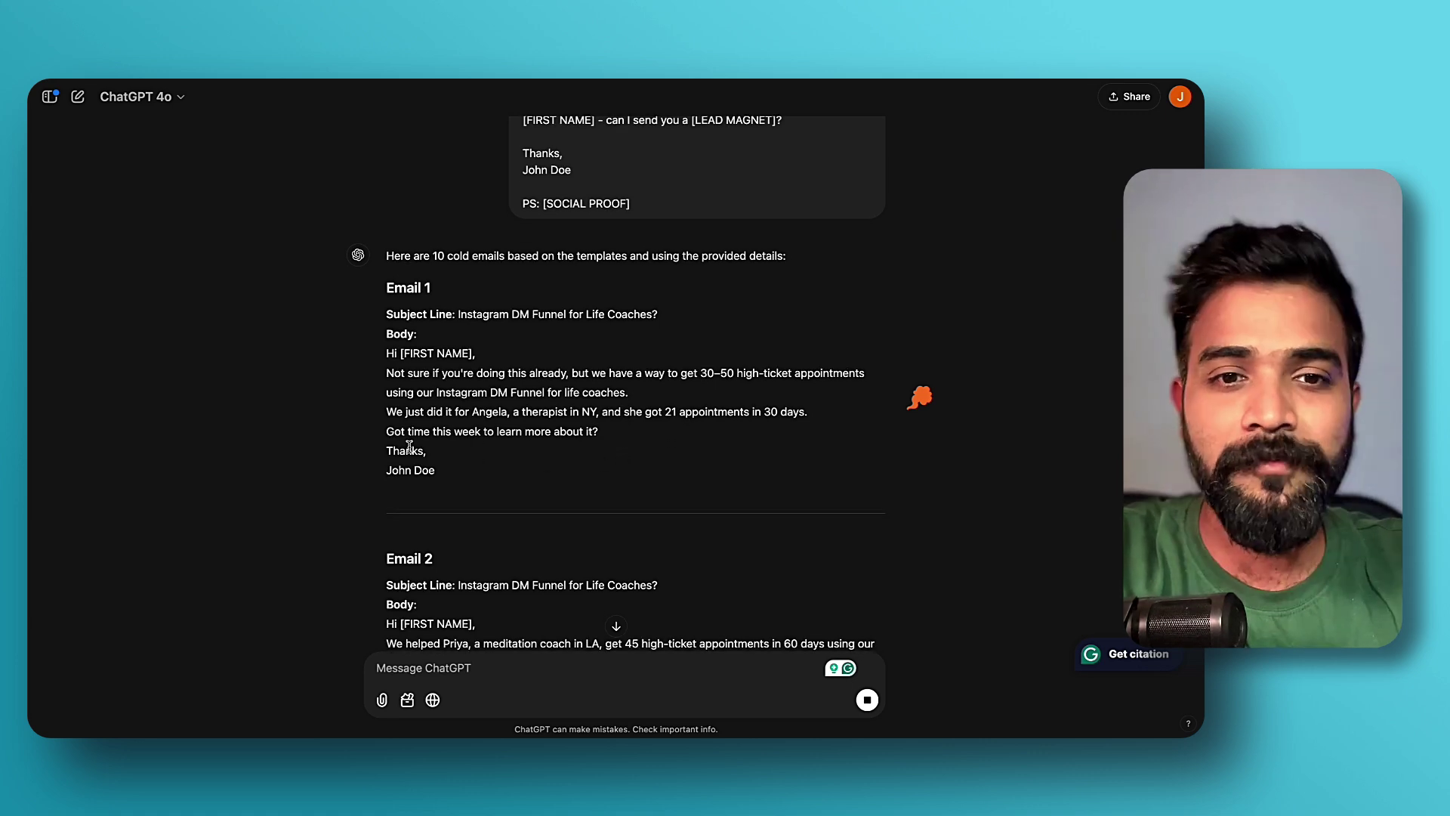
left_click_drag(384, 470, 533, 473)
left_click(532, 473)
scroll(532, 476, "down", 2)
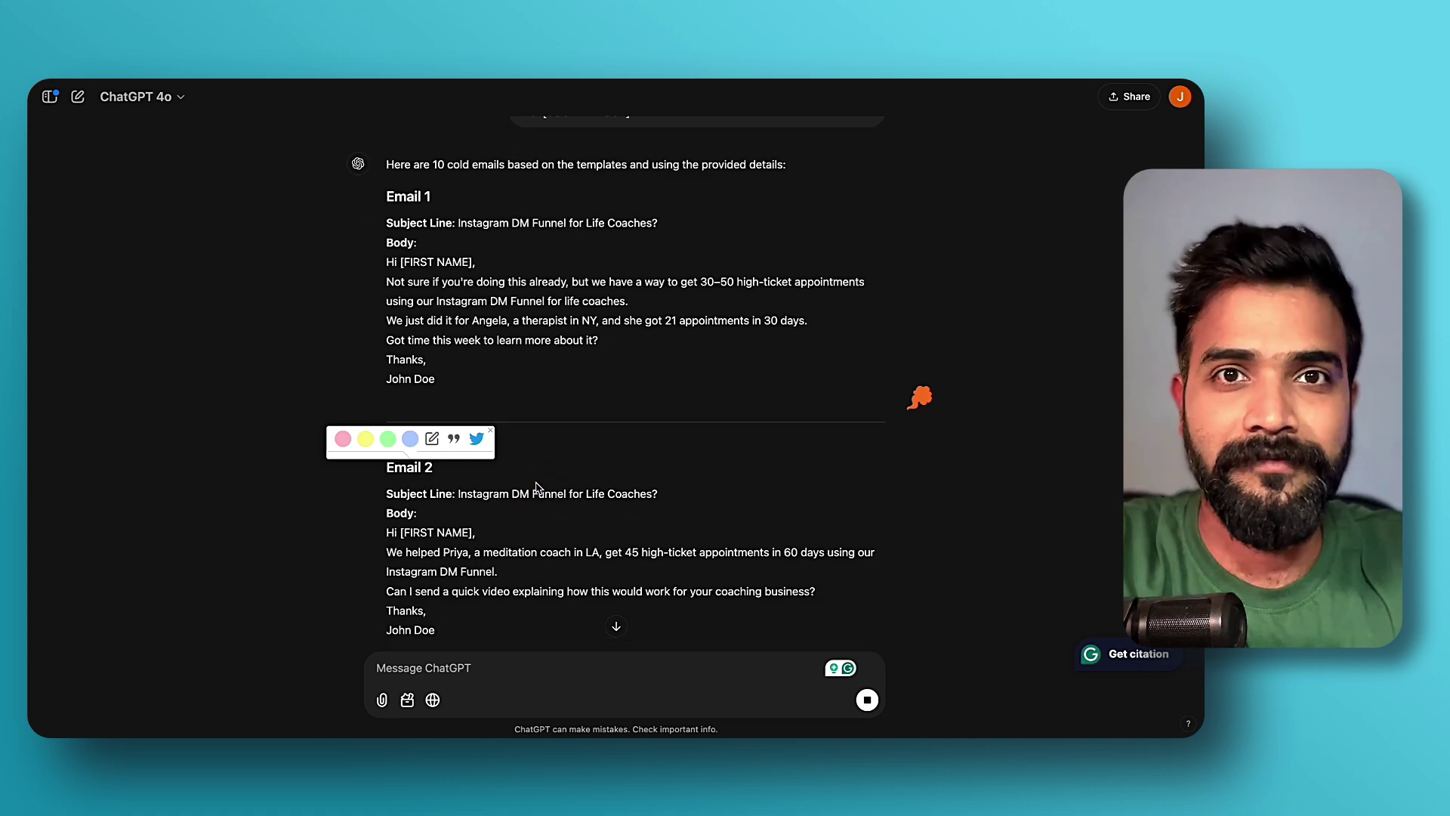
scroll(537, 494, "down", 1)
scroll(537, 494, "down", 1)
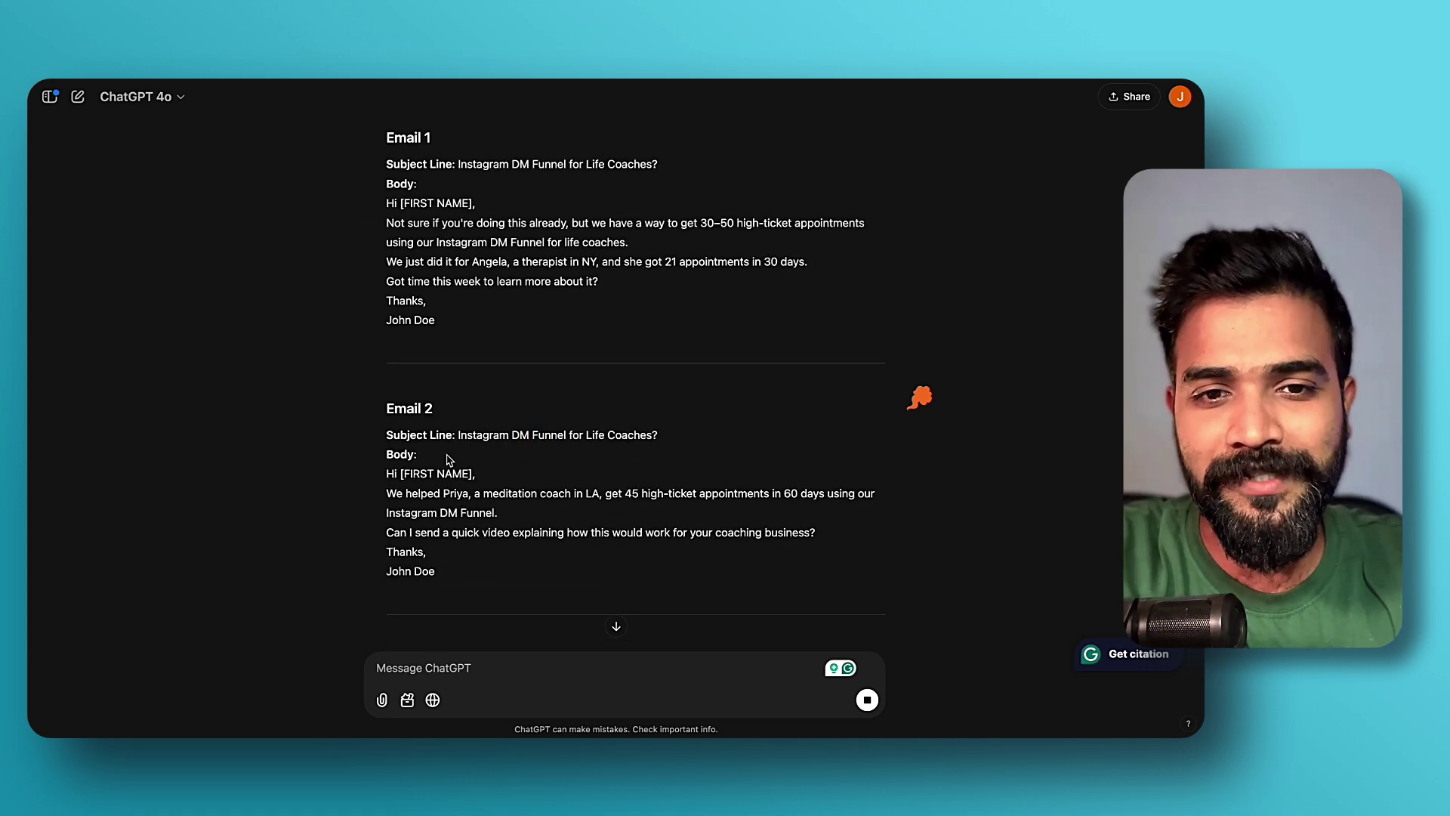
scroll(447, 458, "down", 2)
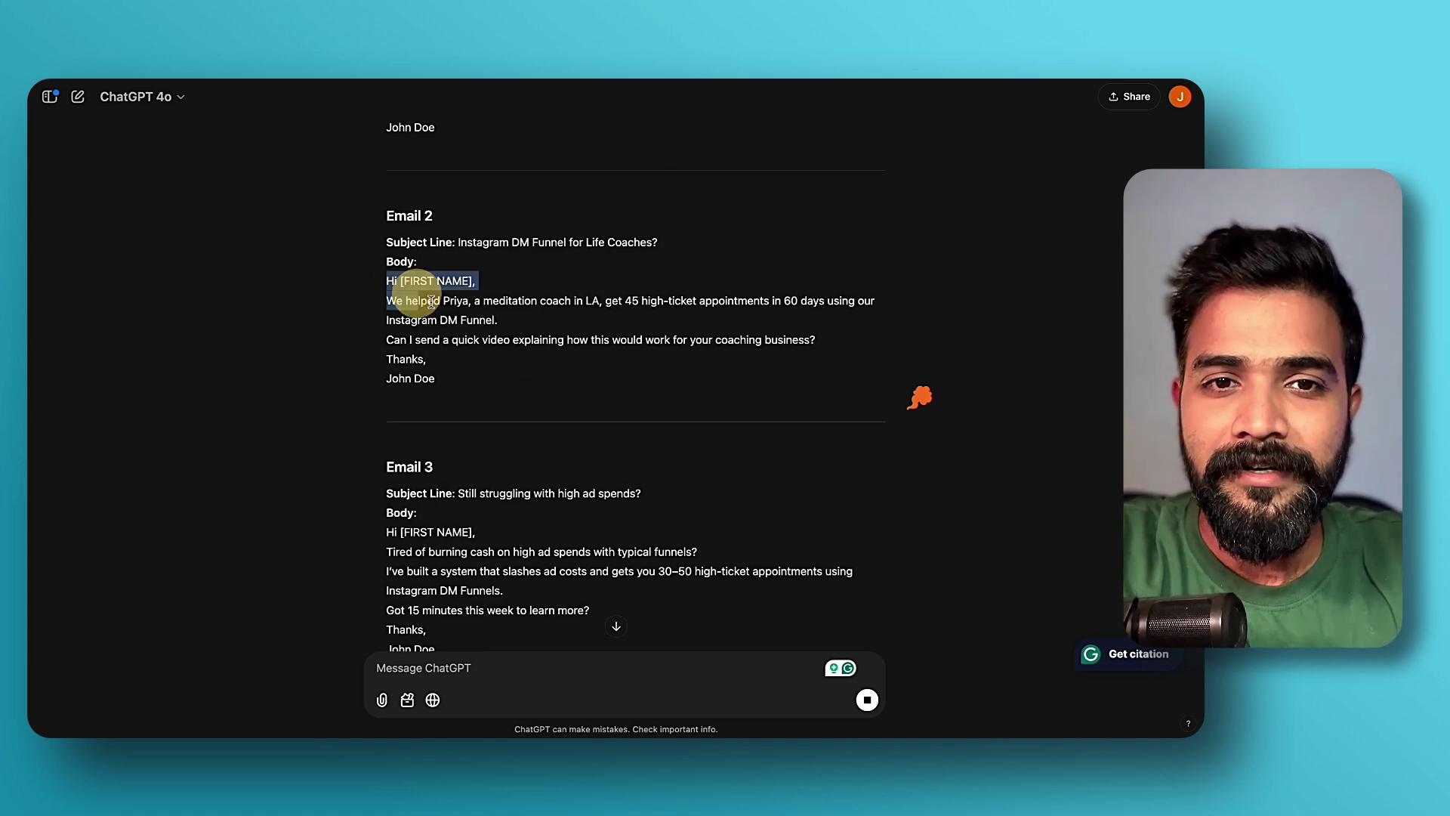
left_click_drag(426, 302, 526, 374)
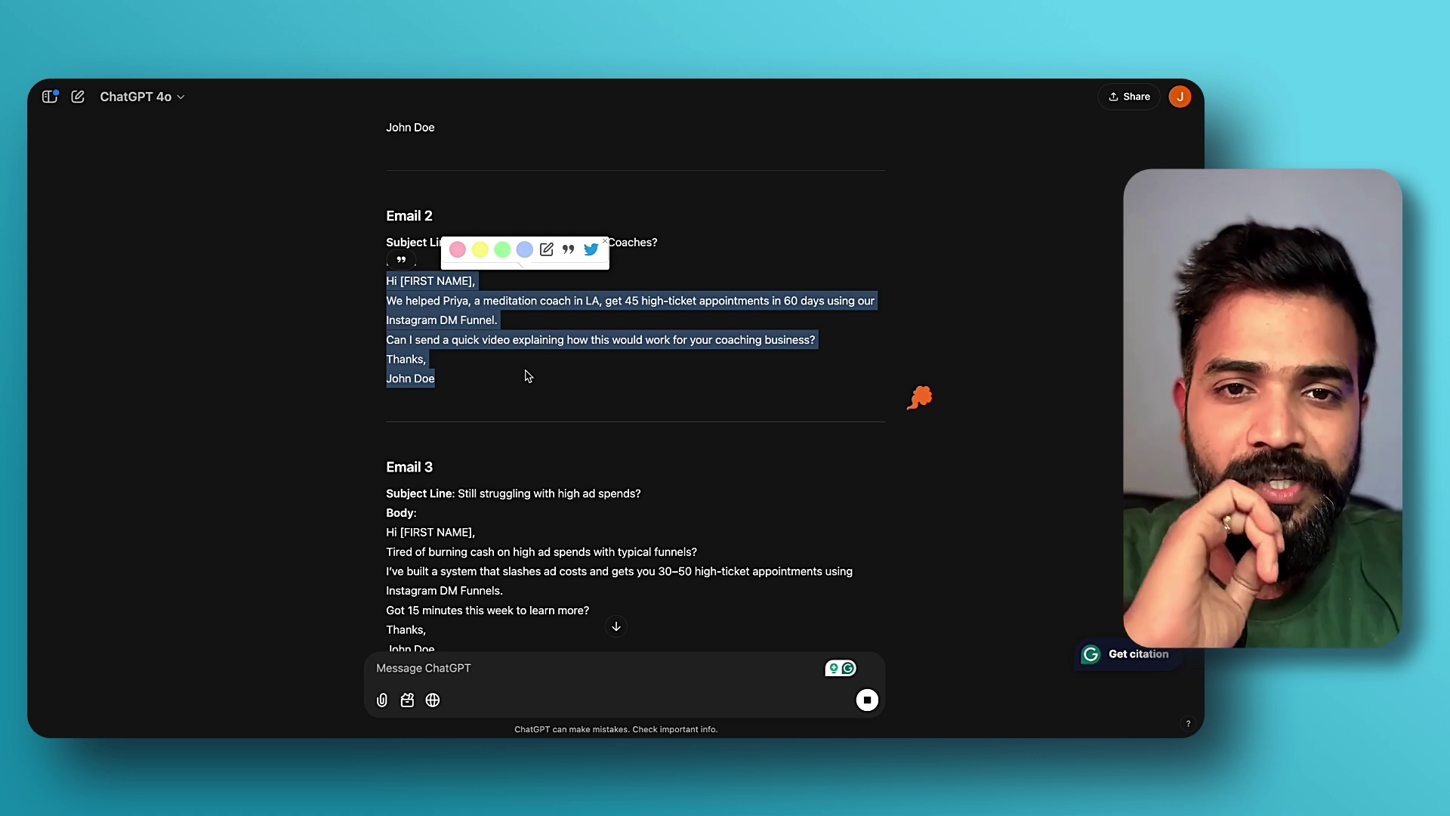
left_click(705, 370)
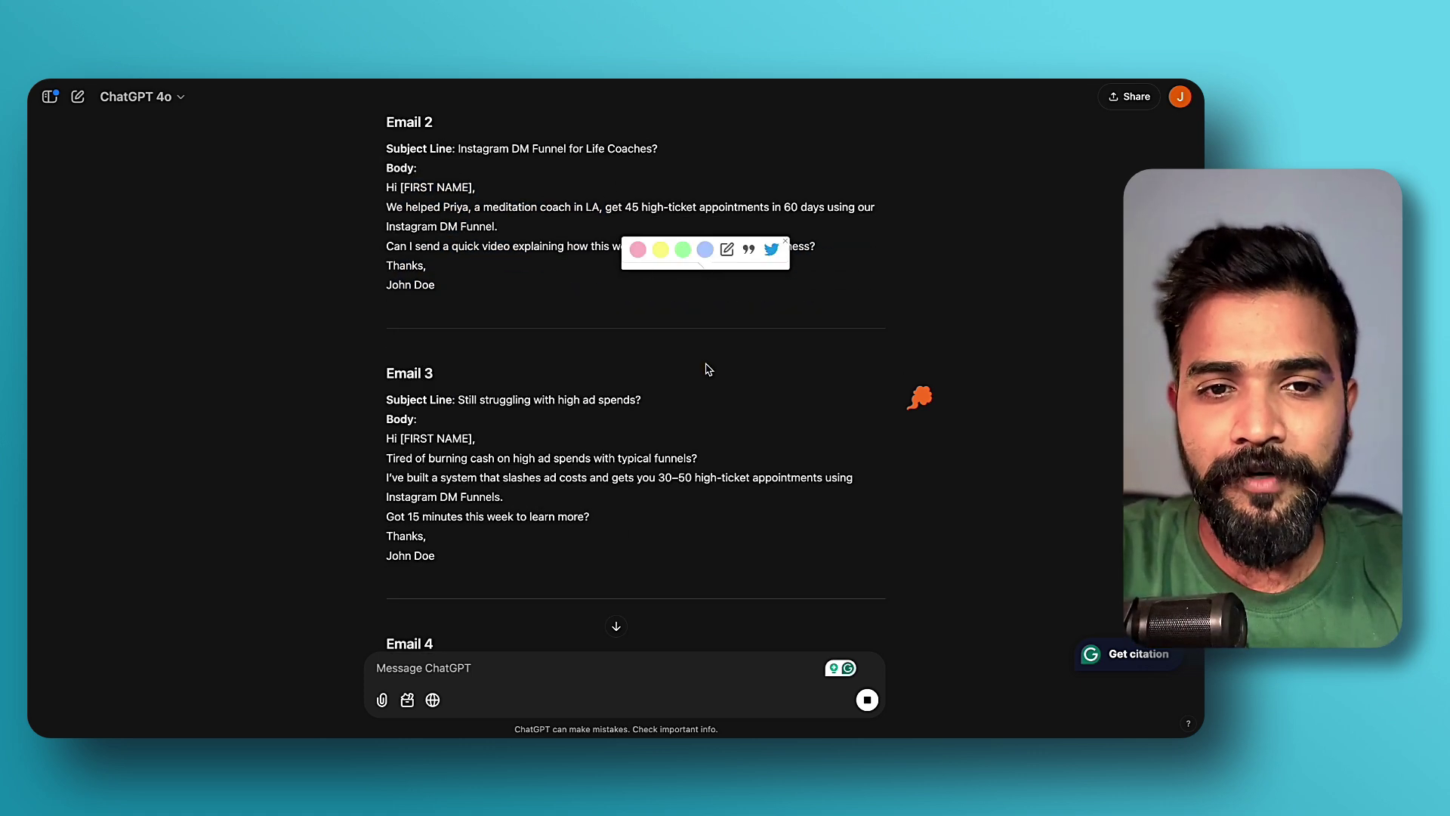
scroll(705, 369, "down", 2)
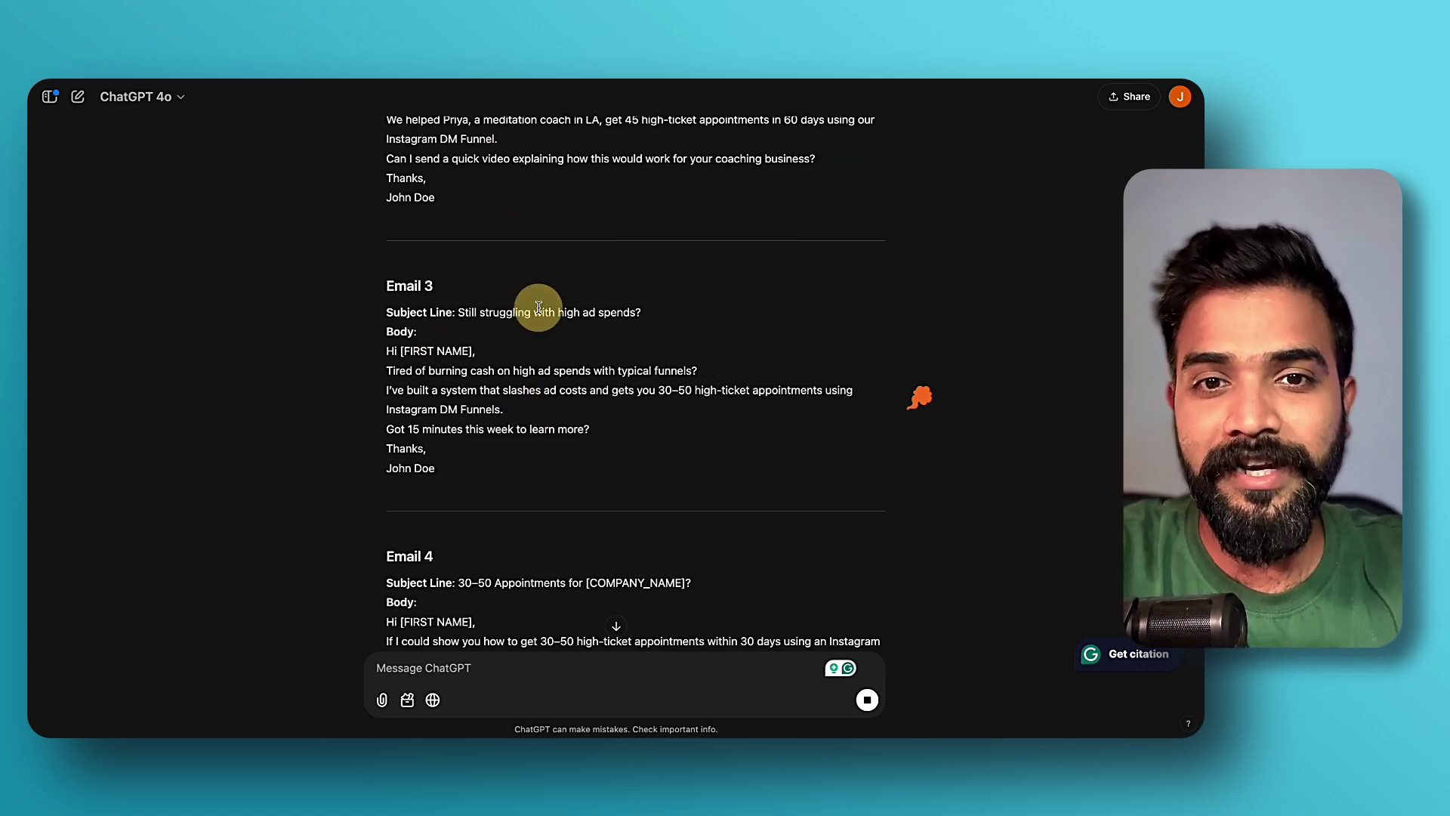
left_click_drag(536, 312, 664, 312)
left_click(555, 370)
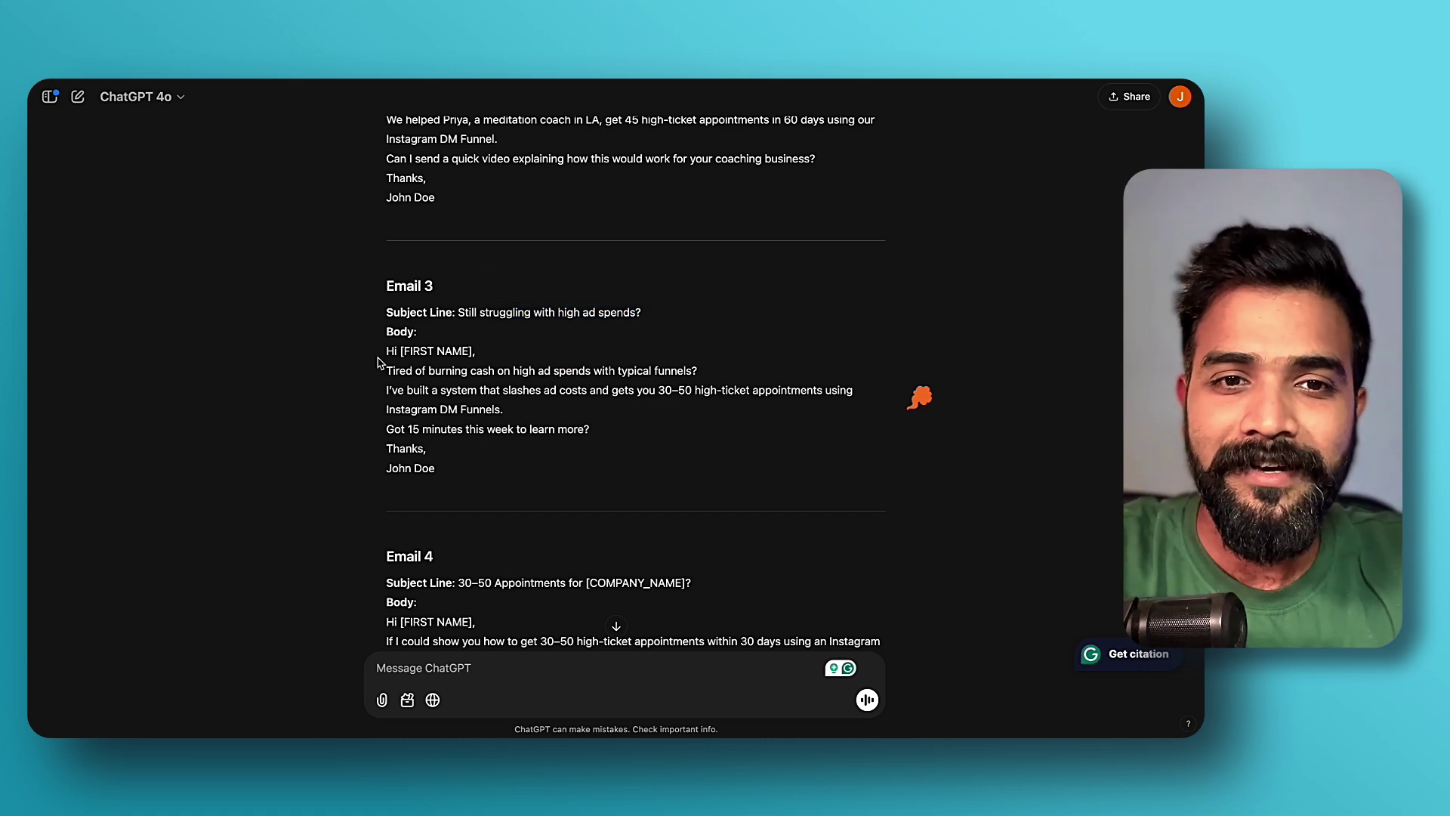
left_click(500, 351, "shift")
left_click(369, 375)
mouse_move(369, 373)
left_mouse_down()
mouse_move(657, 370)
mouse_move(594, 370)
mouse_move(671, 394)
mouse_move(793, 390)
left_mouse_up()
left_click(674, 366)
left_click(434, 407)
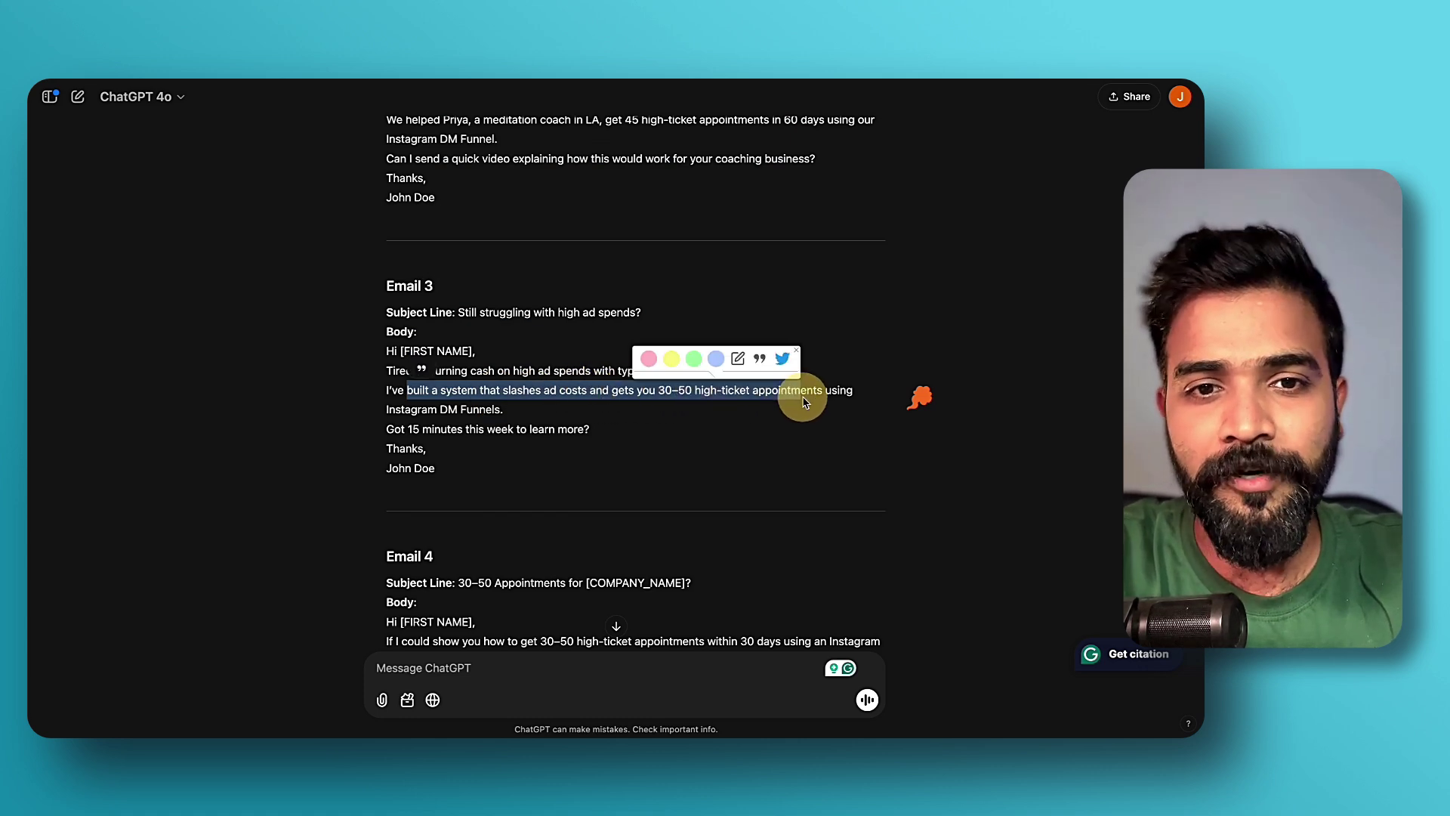
left_click(431, 409)
key("ctrl+a")
left_click(340, 408)
left_click_drag(378, 431, 592, 434)
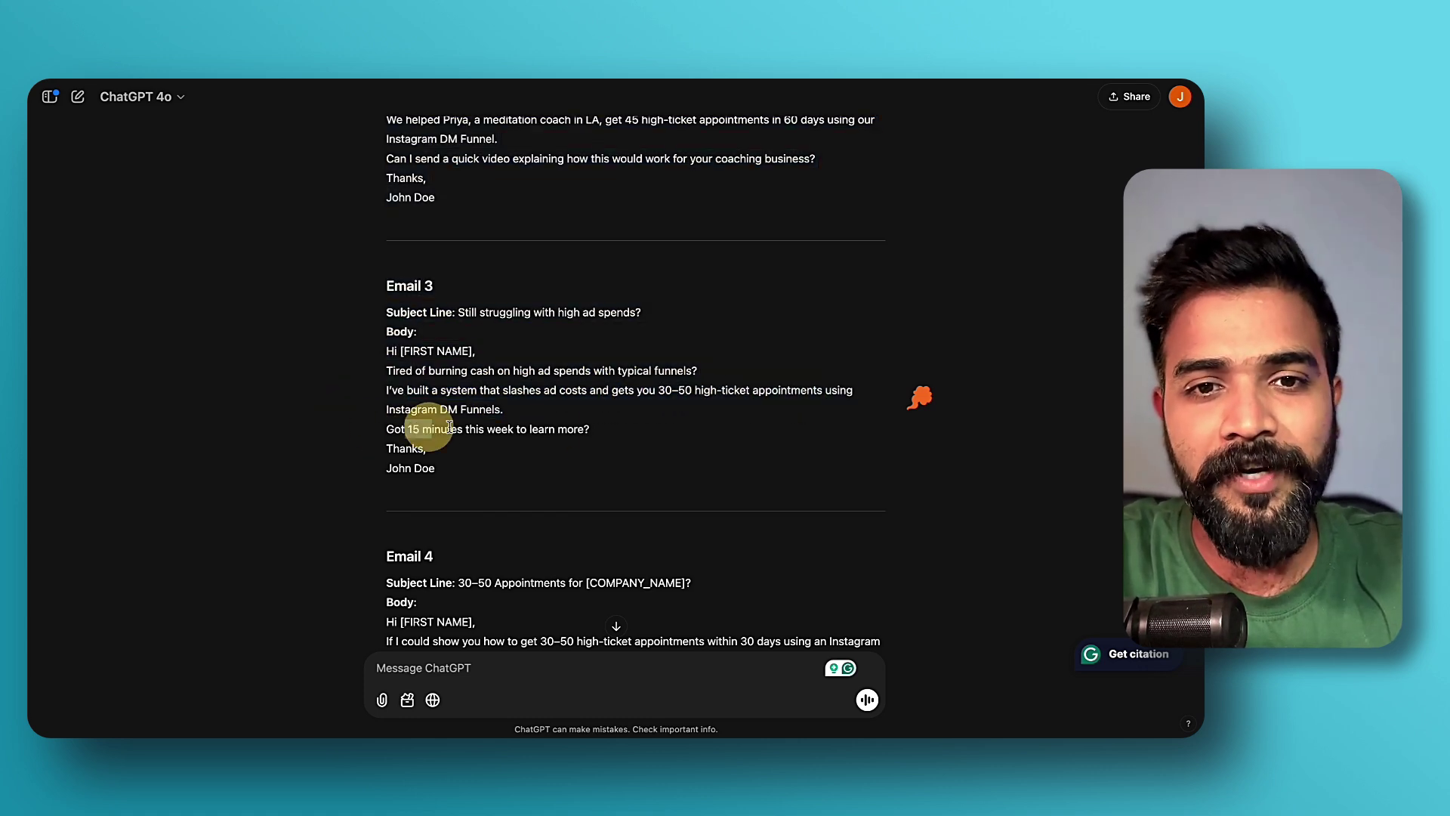
left_click(567, 436)
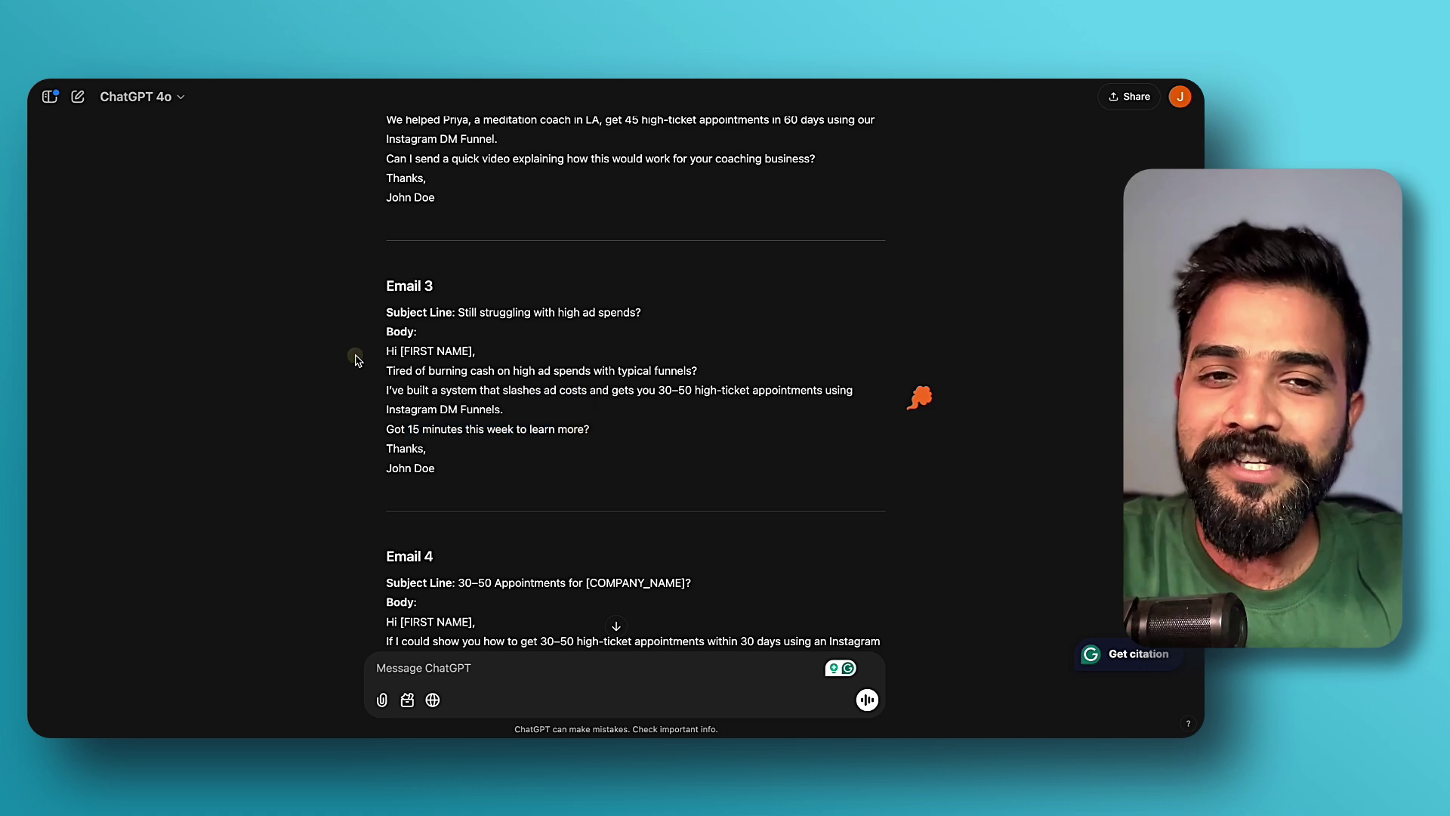
key("ctrl+a")
left_click(506, 462)
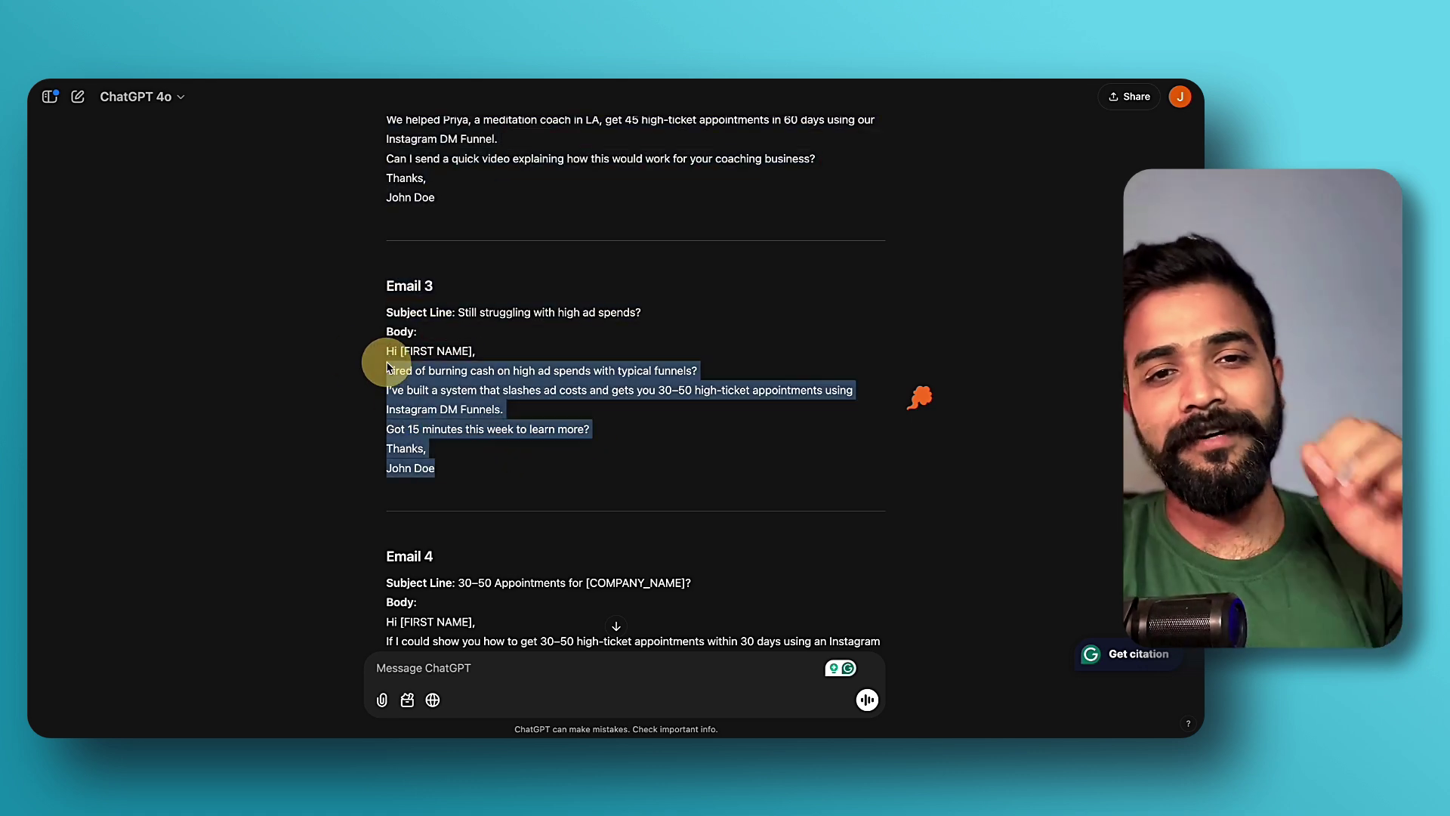
left_click_drag(442, 468, 387, 354)
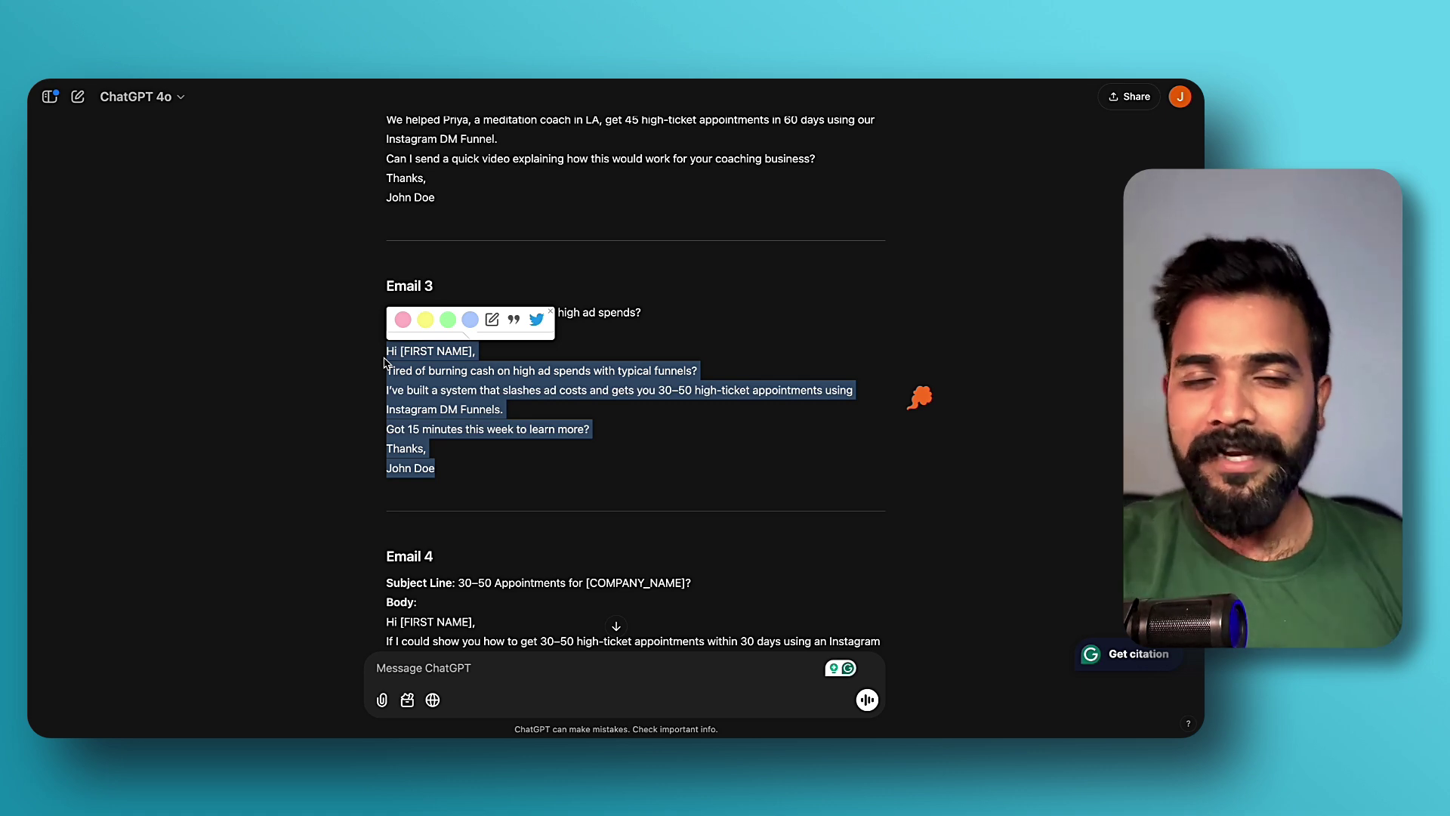
left_click(386, 360)
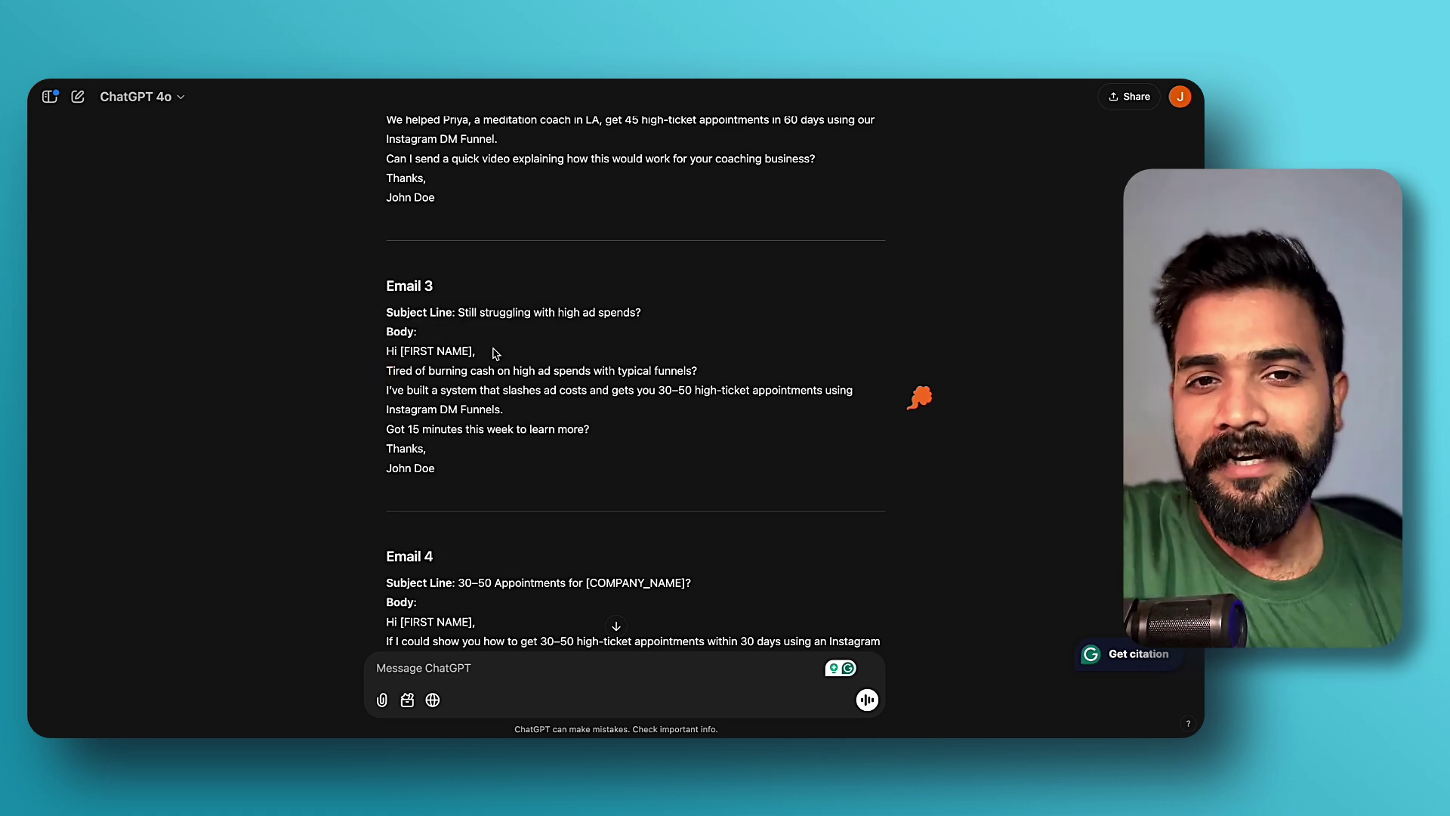
scroll(493, 353, "down", 1)
scroll(450, 485, "down", 3)
scroll(450, 486, "down", 3)
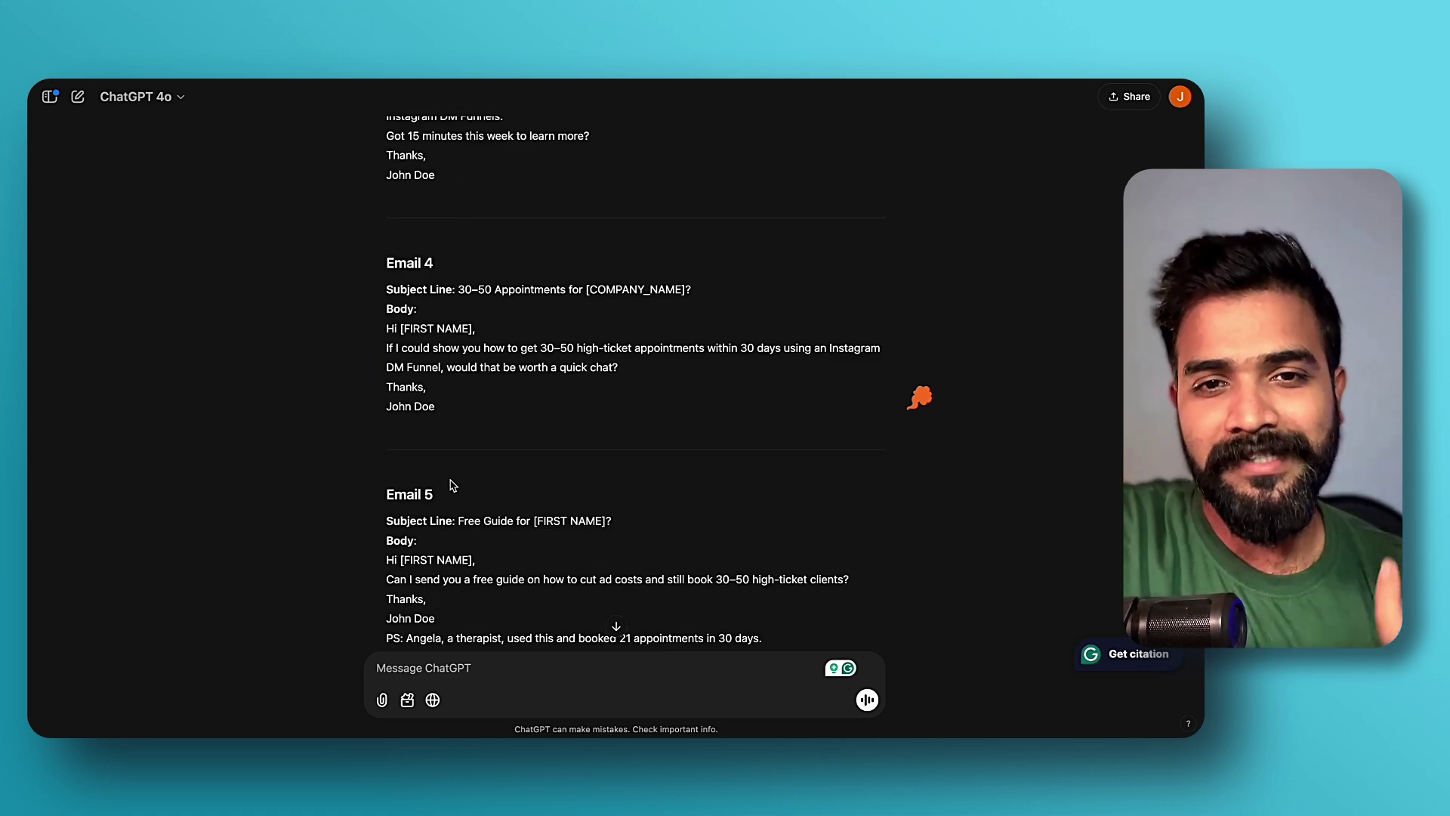
scroll(450, 486, "down", 4)
scroll(449, 485, "down", 4)
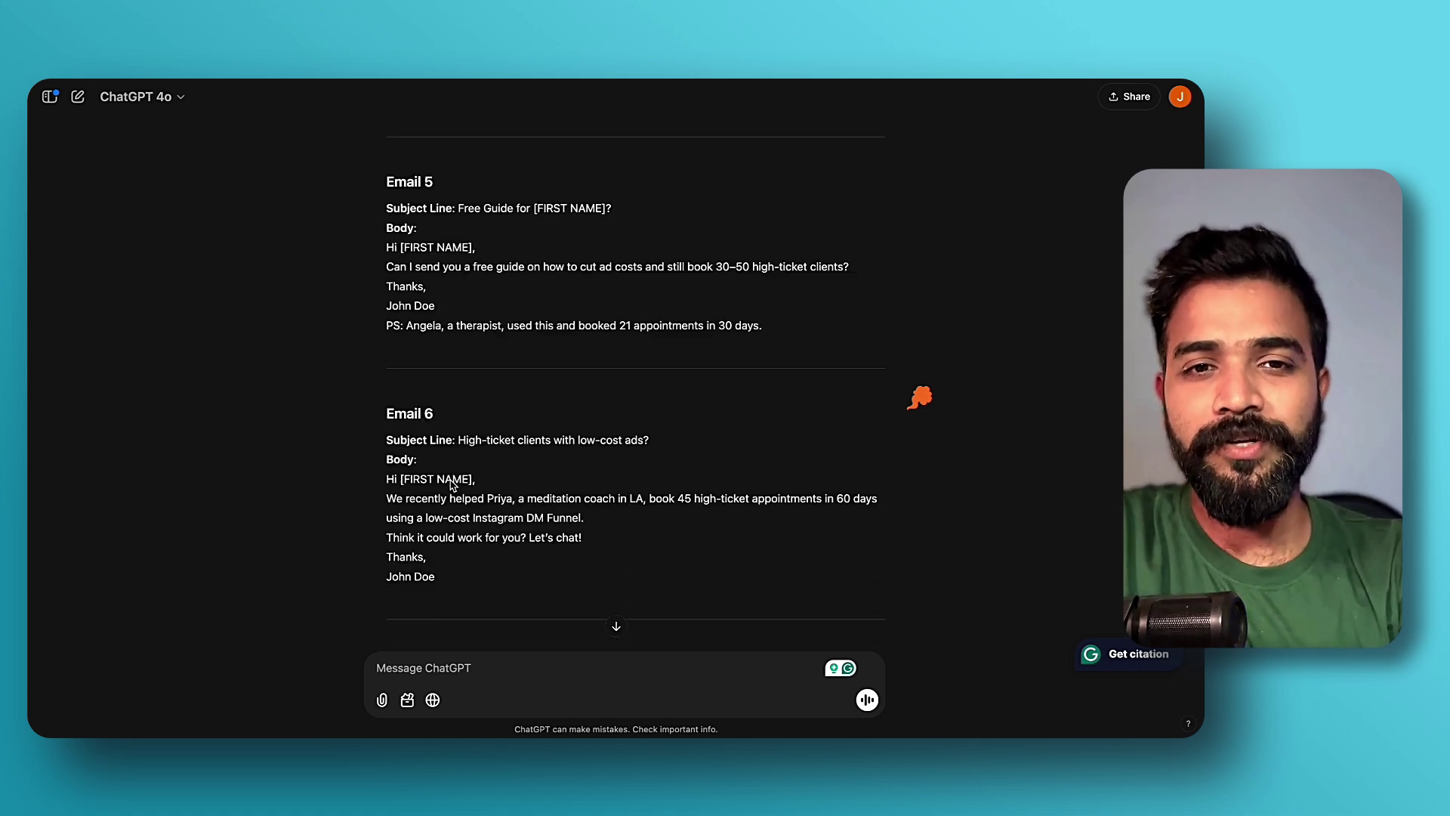
scroll(442, 431, "down", 4)
scroll(440, 392, "down", 4)
scroll(440, 390, "down", 4)
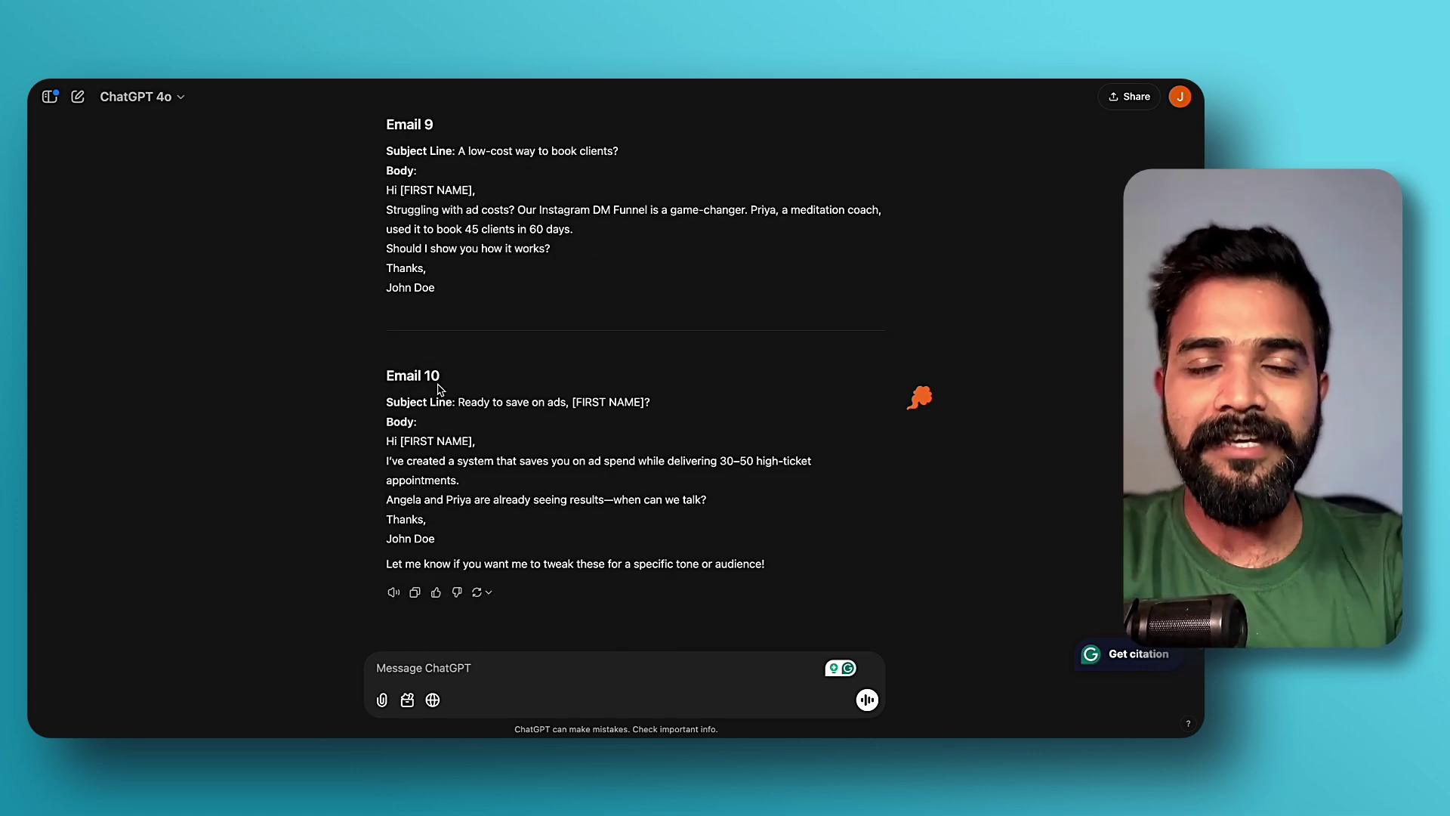
scroll(440, 391, "up", 2)
scroll(439, 392, "up", 6)
scroll(439, 391, "up", 4)
scroll(440, 392, "up", 1)
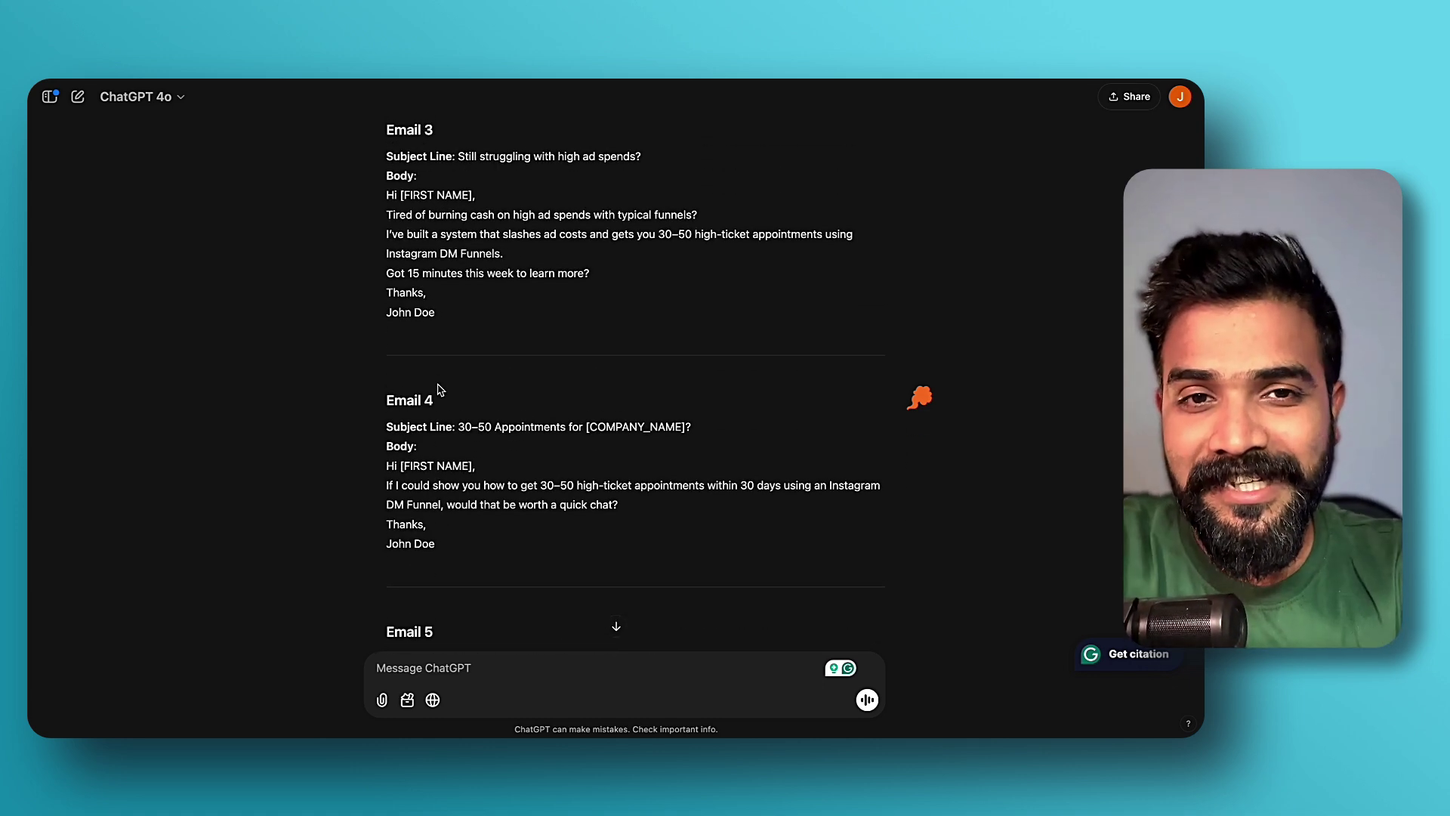